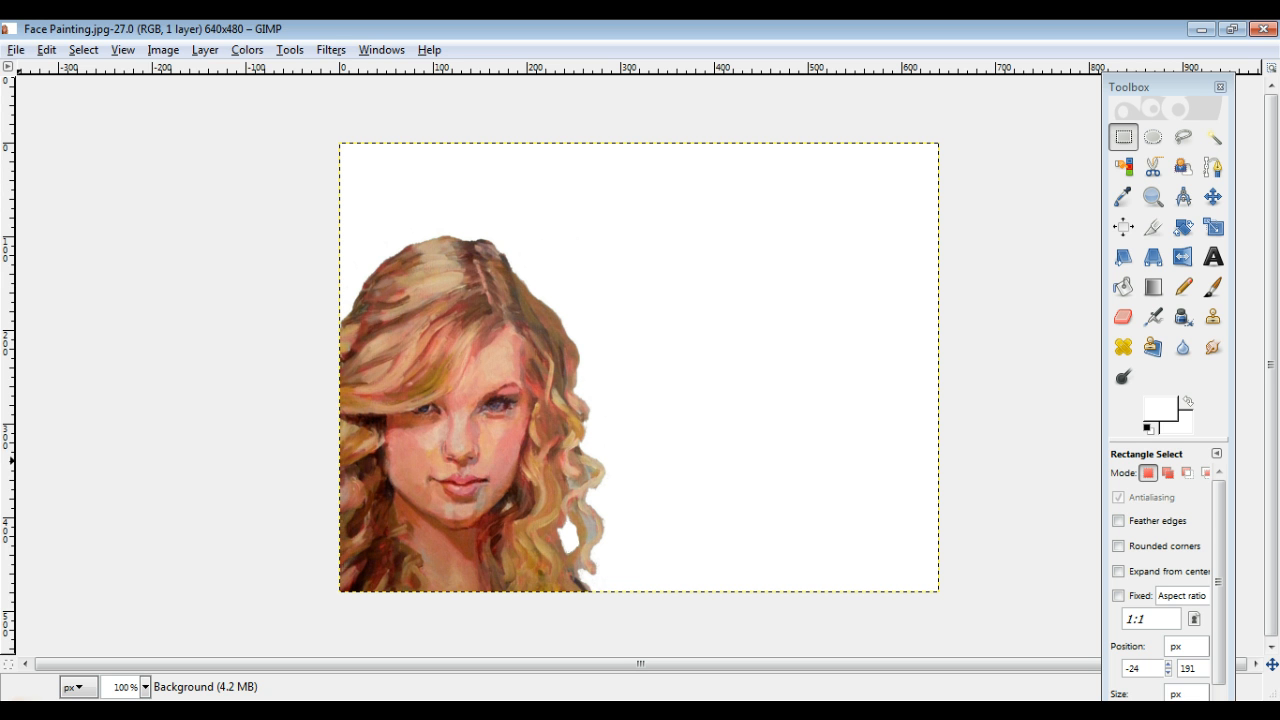
Step: Bring redrocks.jpg into the portrait image as a new layer
left_click(20, 50)
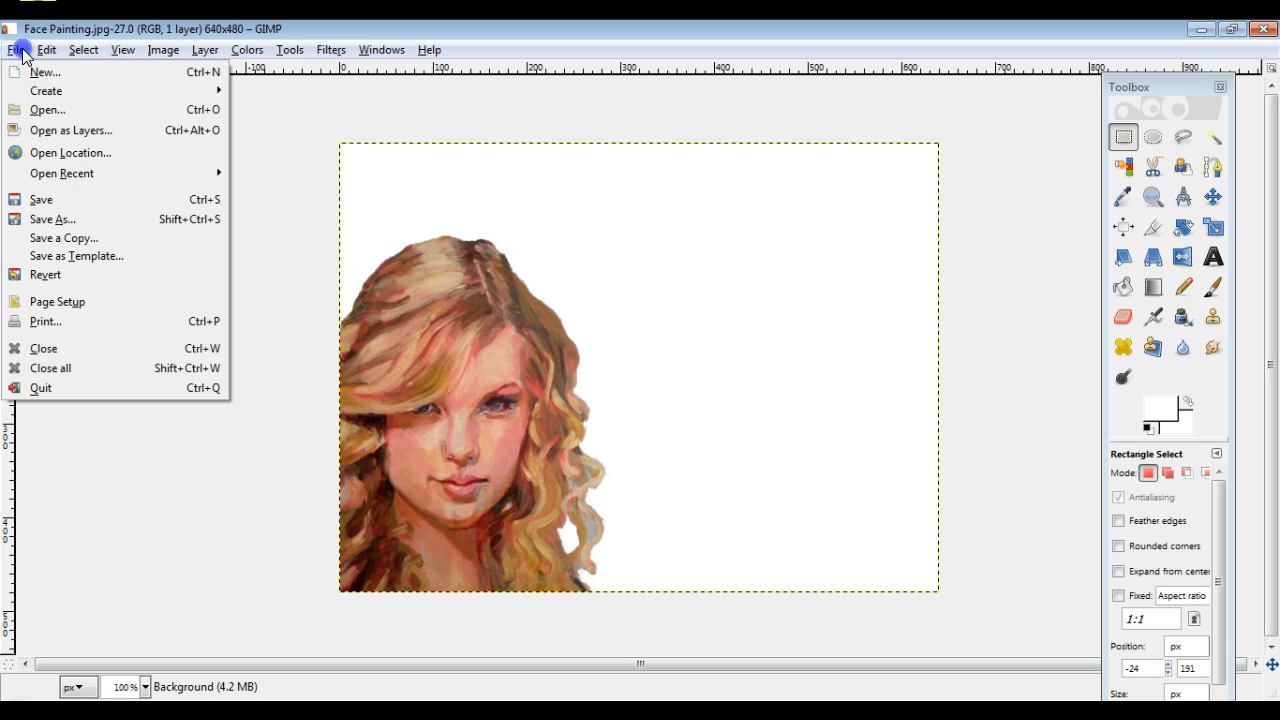
left_click(57, 132)
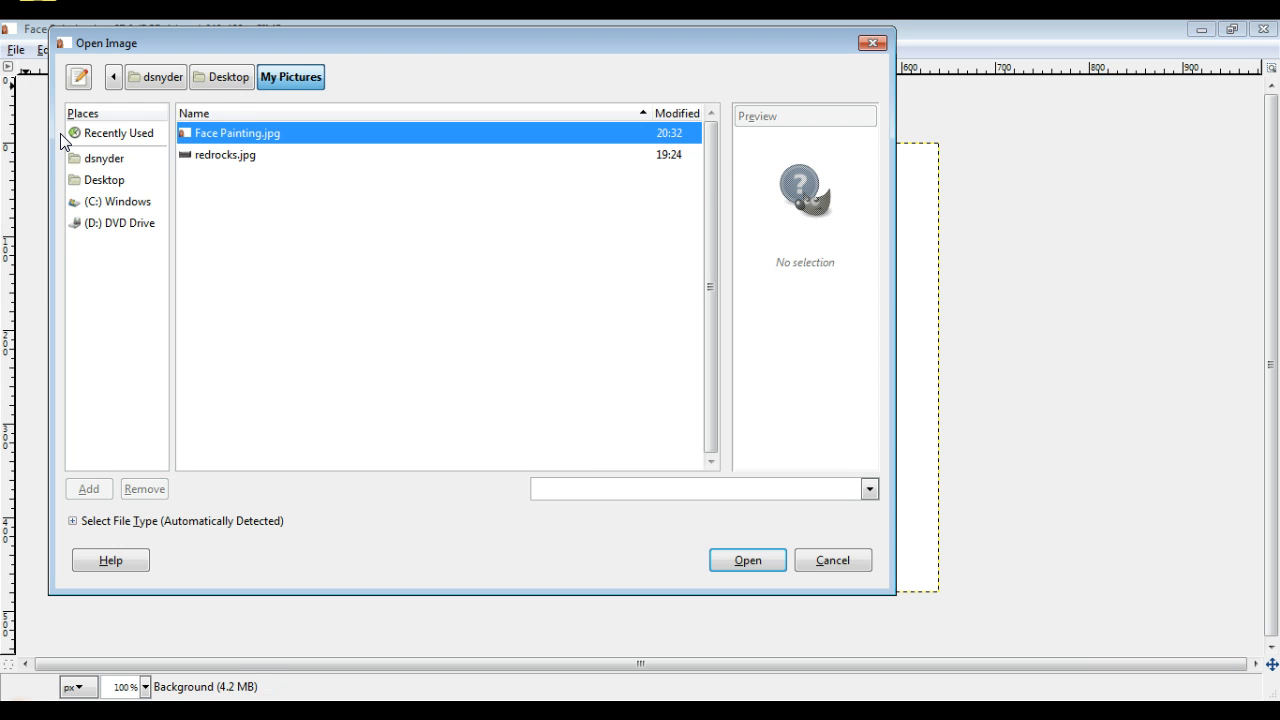
left_click(215, 142)
left_click(295, 80)
left_click(252, 156)
left_click(766, 564)
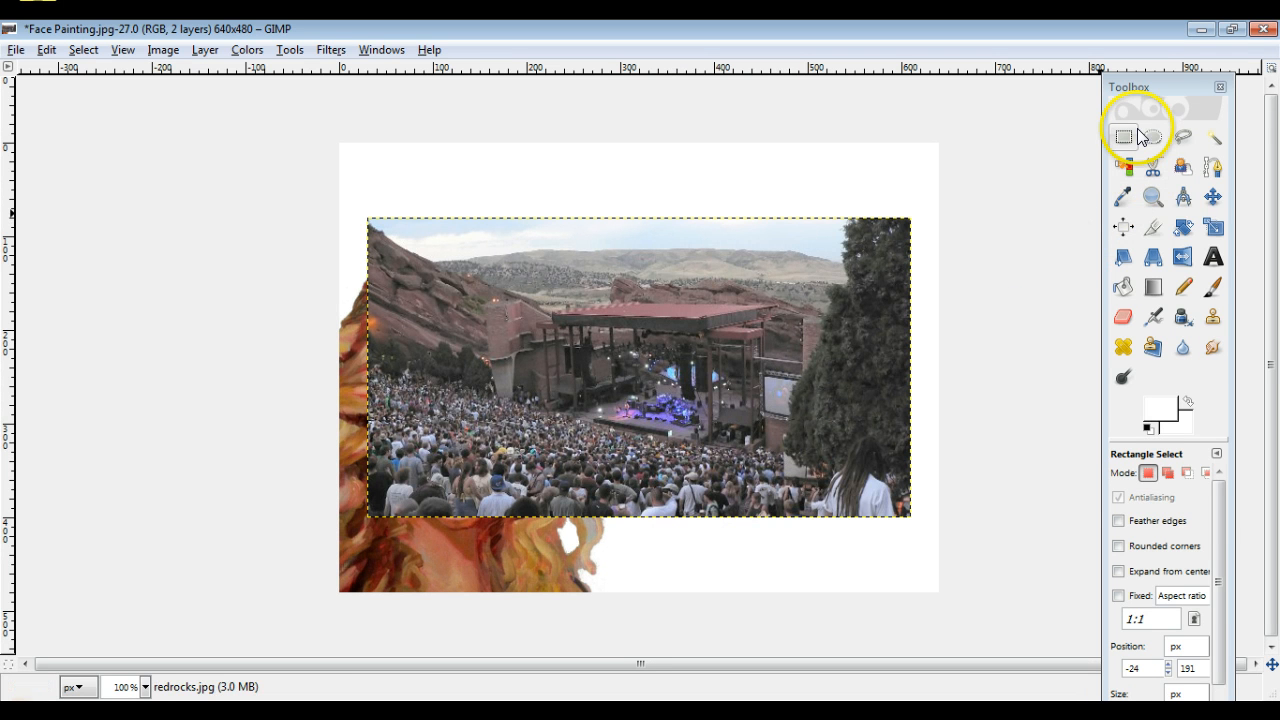
Step: Scale the redrocks.jpg layer to 642 × 480 pixels so it covers the whole canvas, and return to the Rectangle Select tool
left_click(1215, 229)
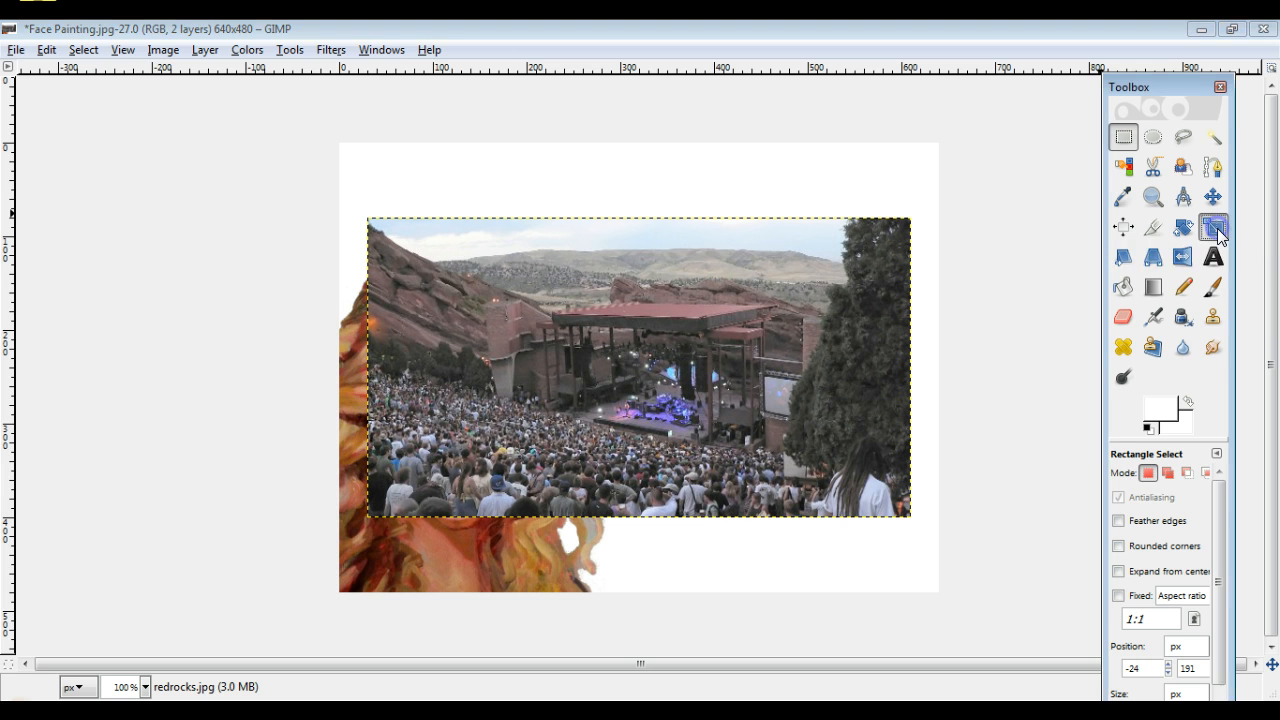
left_click(831, 345)
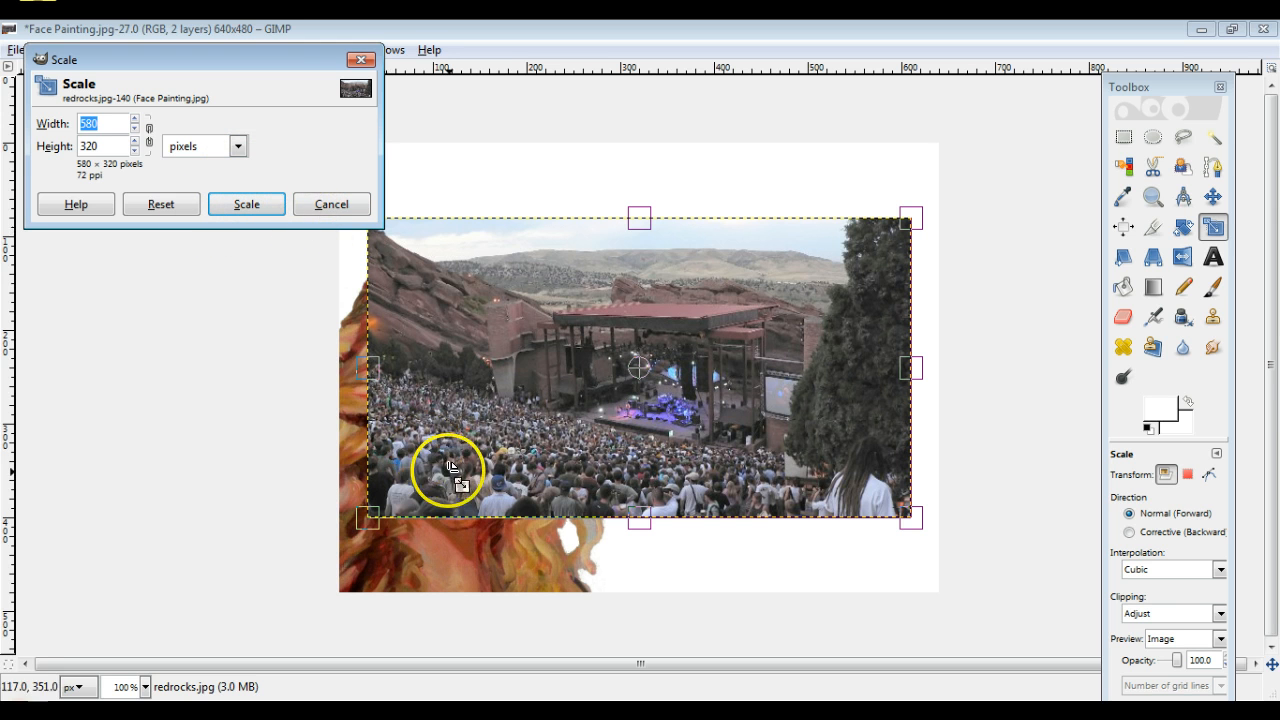
left_click_drag(449, 466, 338, 593)
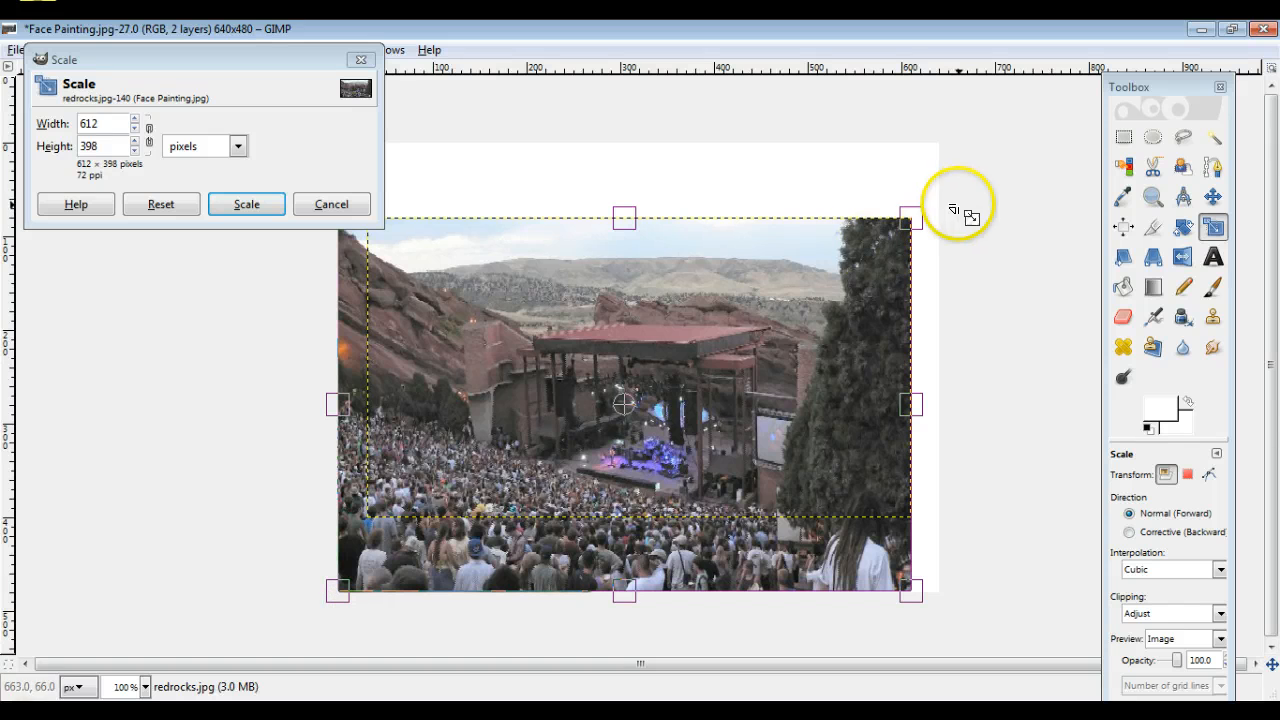
left_click_drag(910, 218, 941, 148)
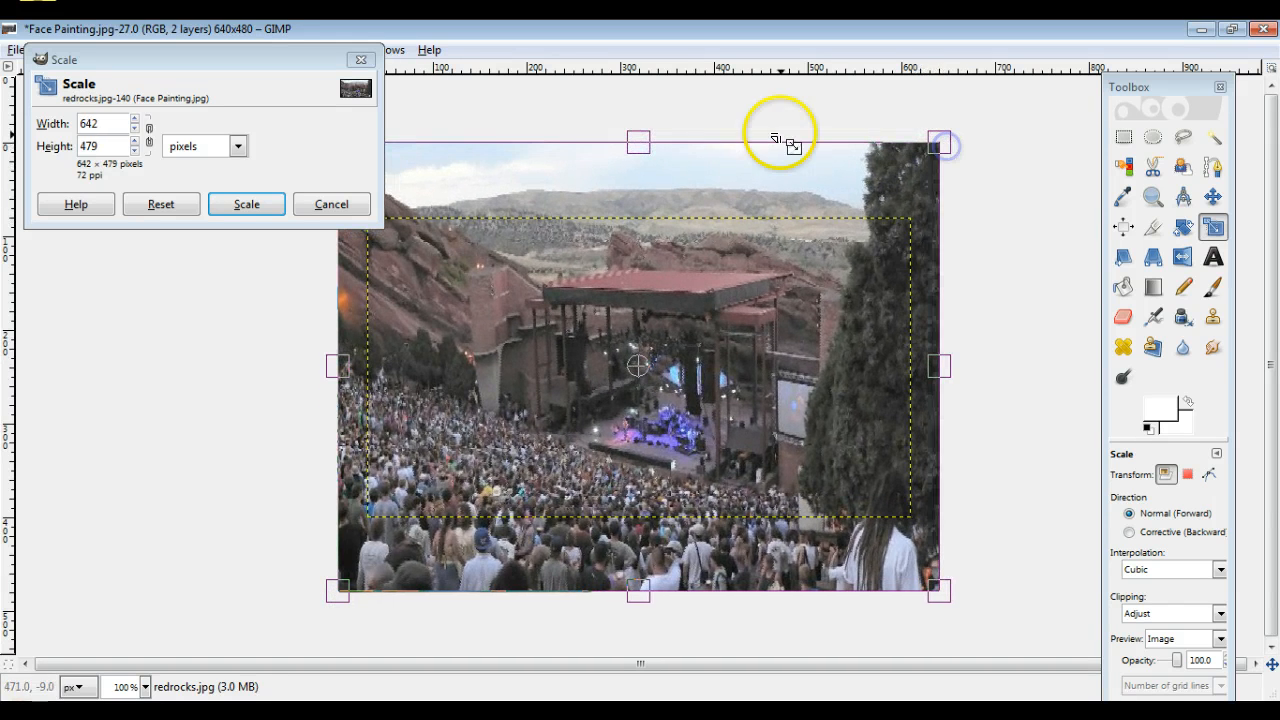
mouse_move(640, 140)
left_mouse_down()
mouse_move(641, 163)
mouse_move(640, 143)
left_mouse_up()
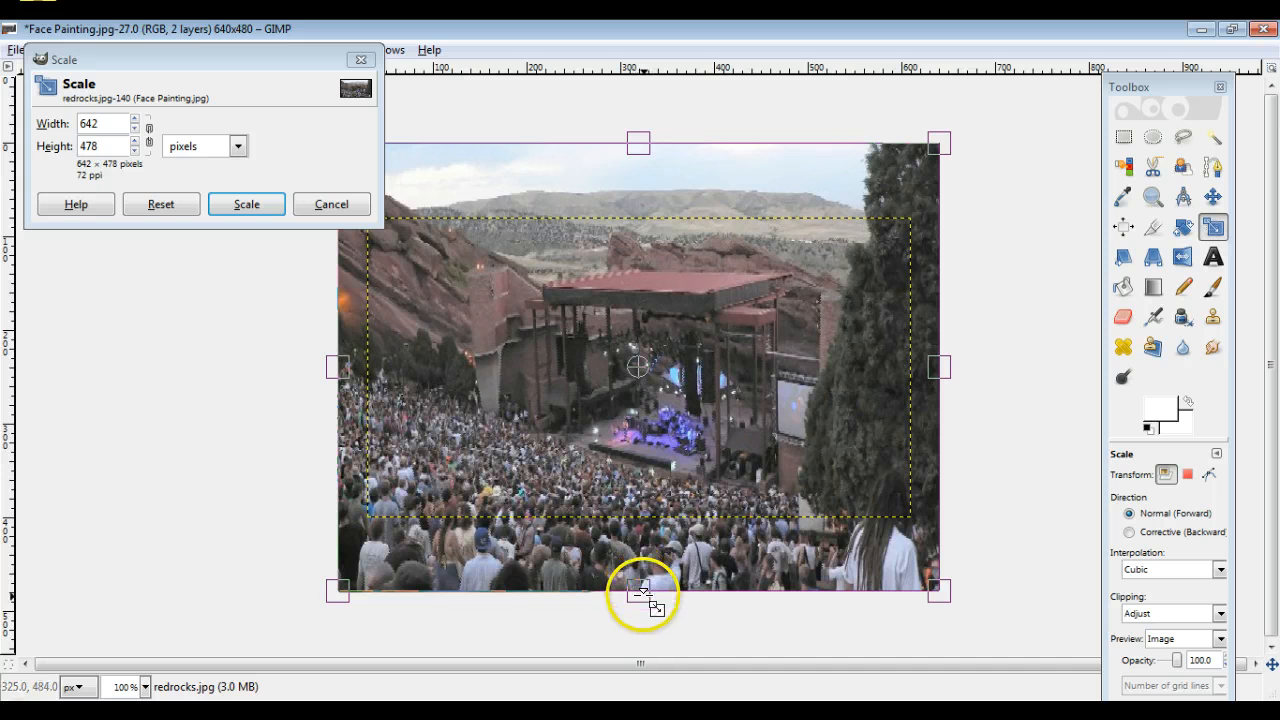
left_click_drag(641, 591, 642, 595)
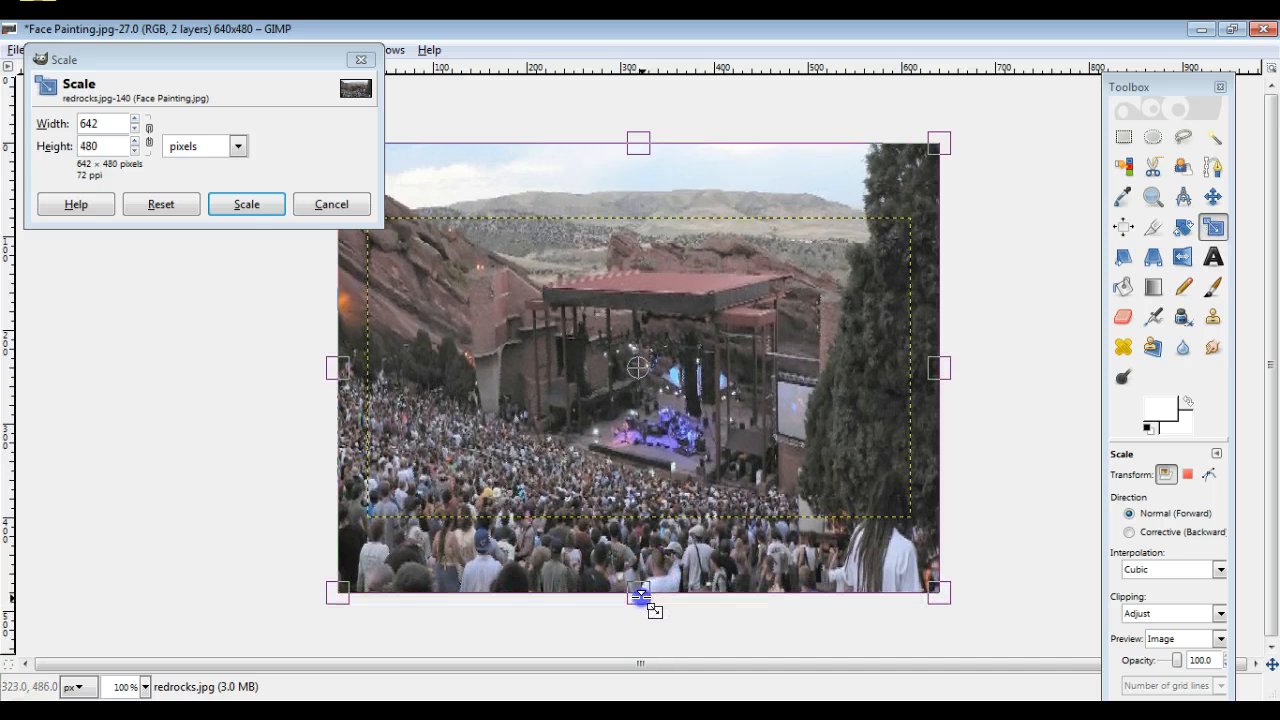
left_click(259, 203)
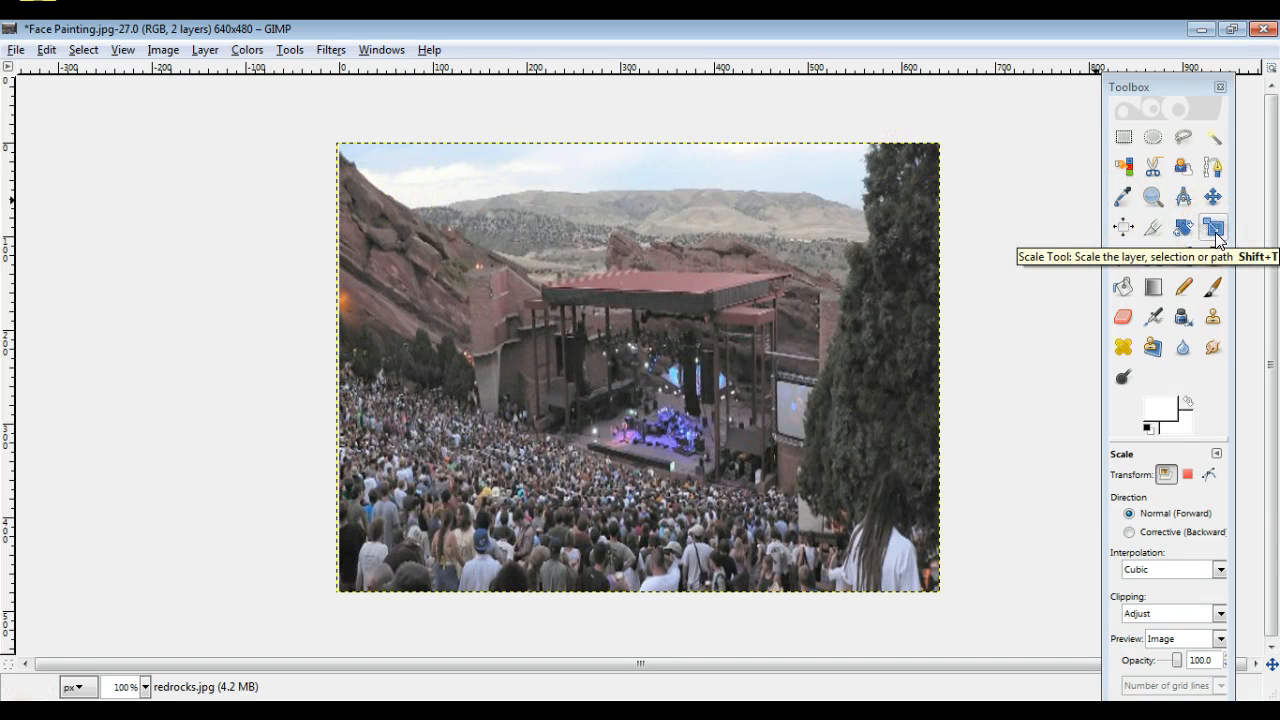
left_click(1126, 141)
left_click(1126, 141)
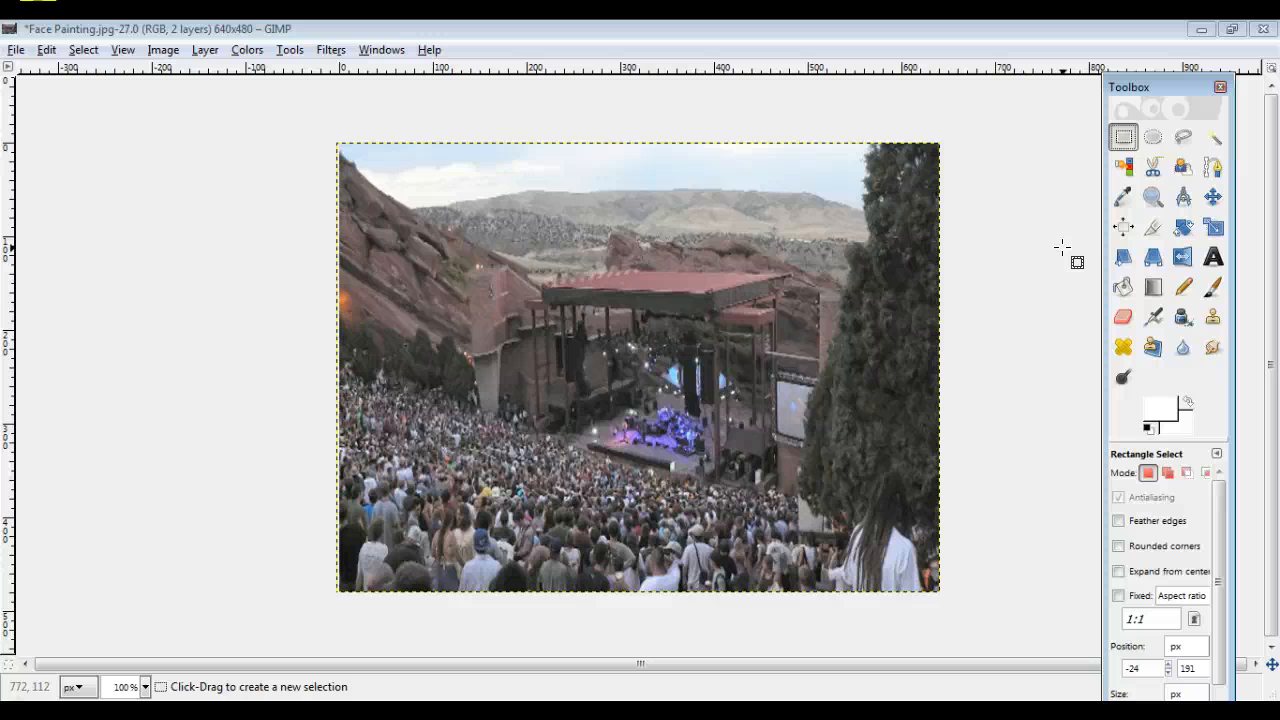
Step: Reopen the recently closed layers dock and place the Background portrait layer above redrocks.jpg
left_click(380, 50)
mouse_move(385, 68)
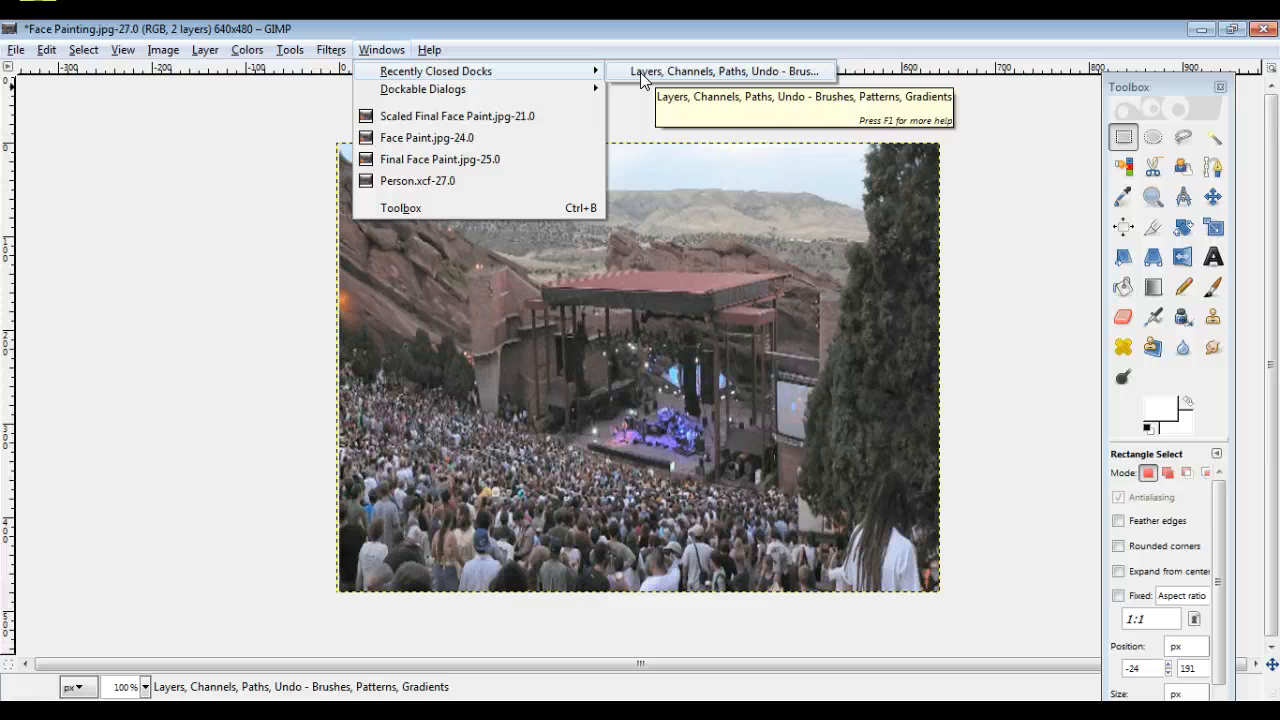
left_click(640, 72)
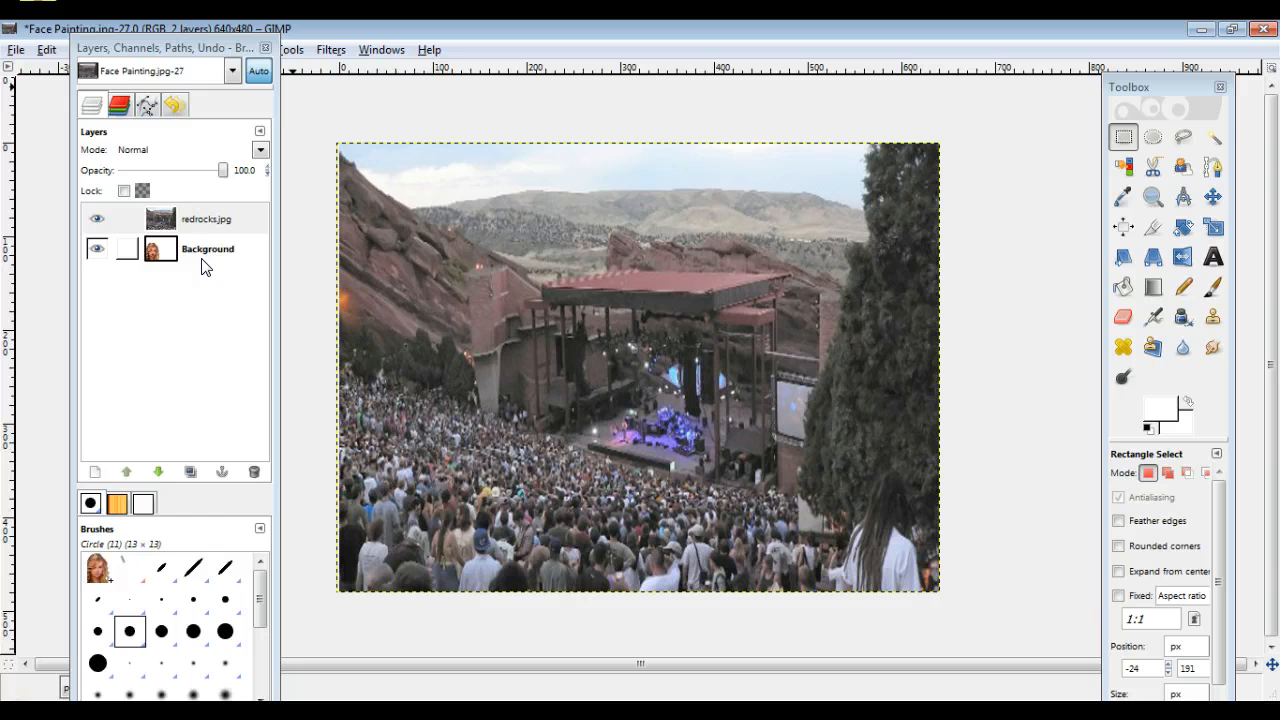
left_click(203, 220)
left_click(206, 245)
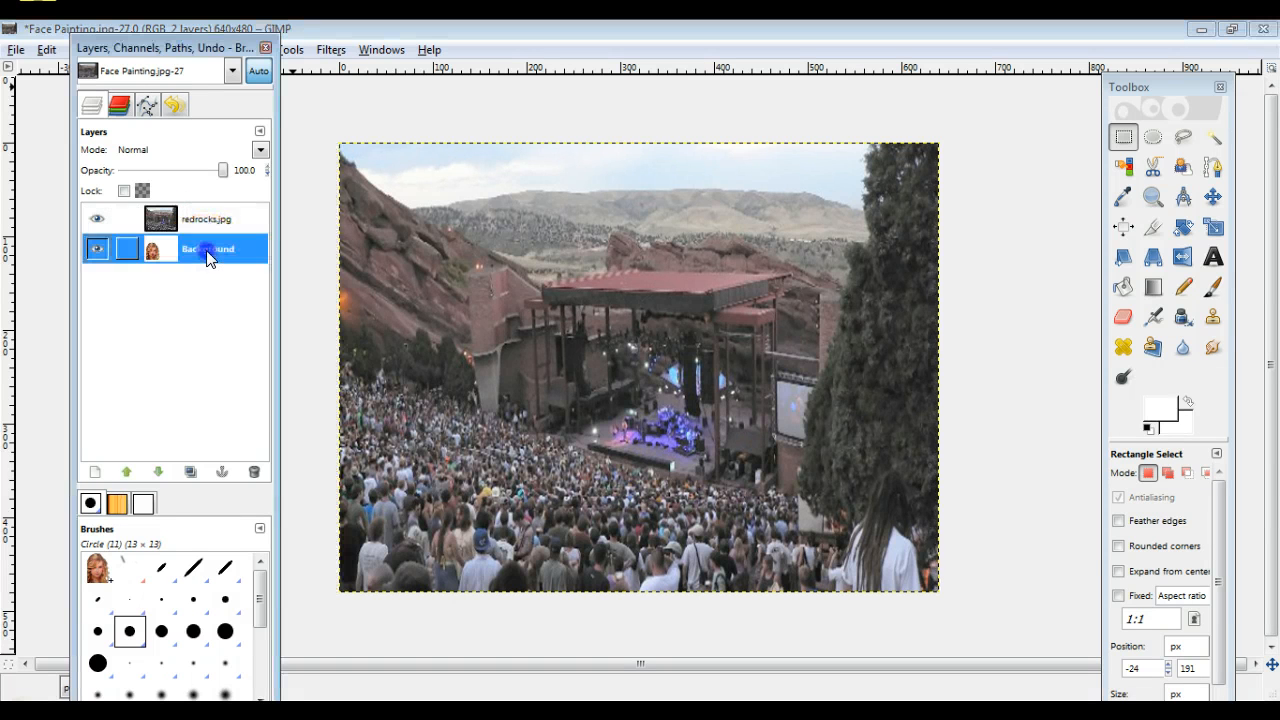
left_click_drag(207, 258, 201, 218)
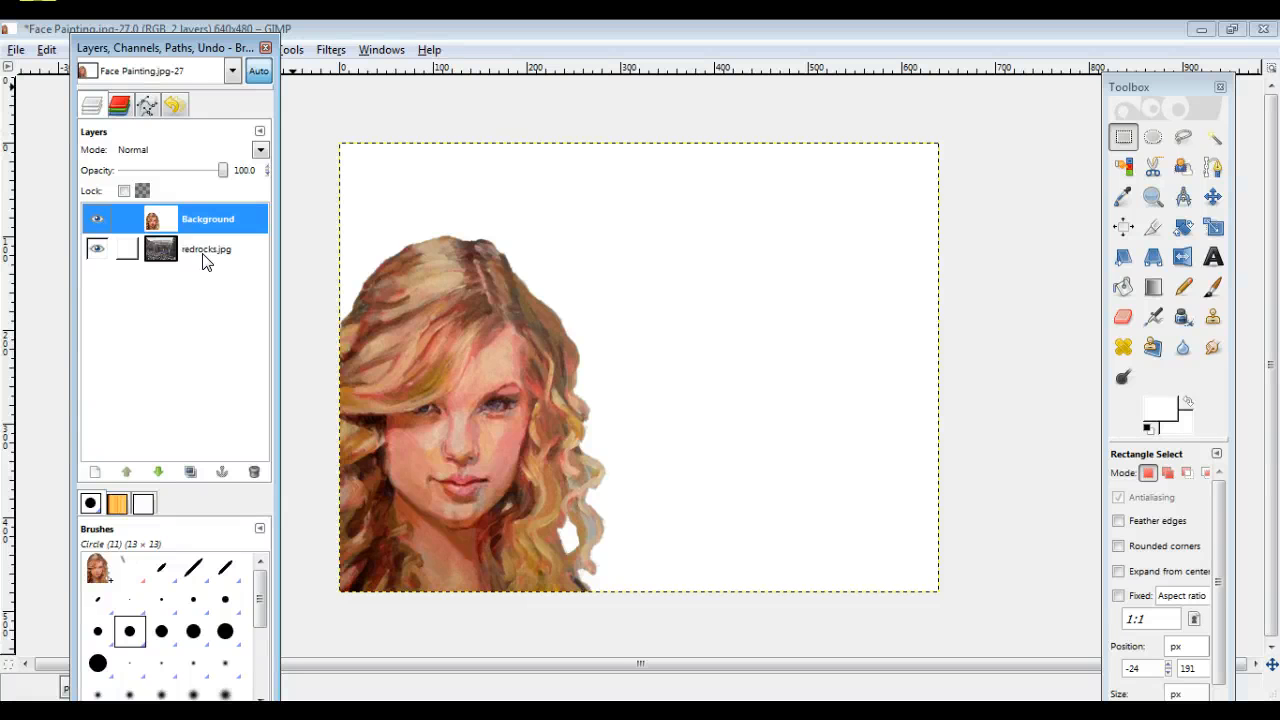
left_click_drag(204, 262, 200, 215)
Step: Add an alpha channel to the Background layer and close the layers dock
left_click(206, 220)
right_click(204, 218)
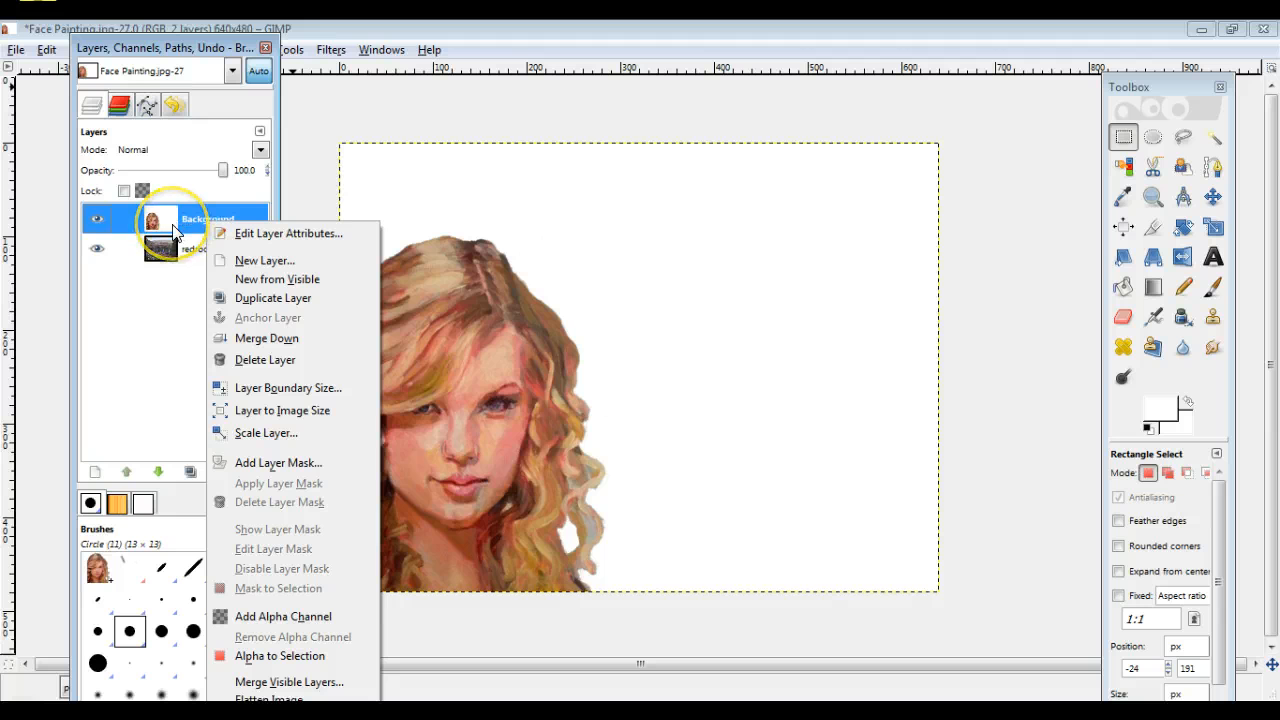
left_click(281, 620)
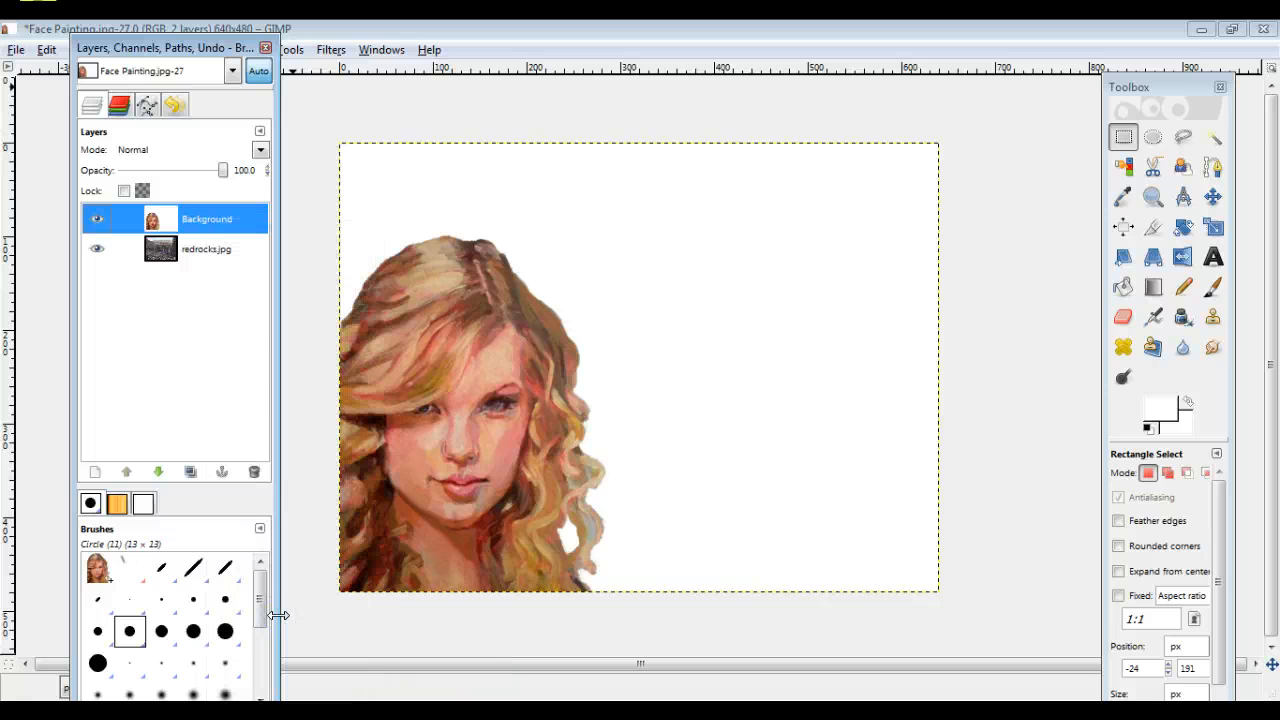
left_click(265, 48)
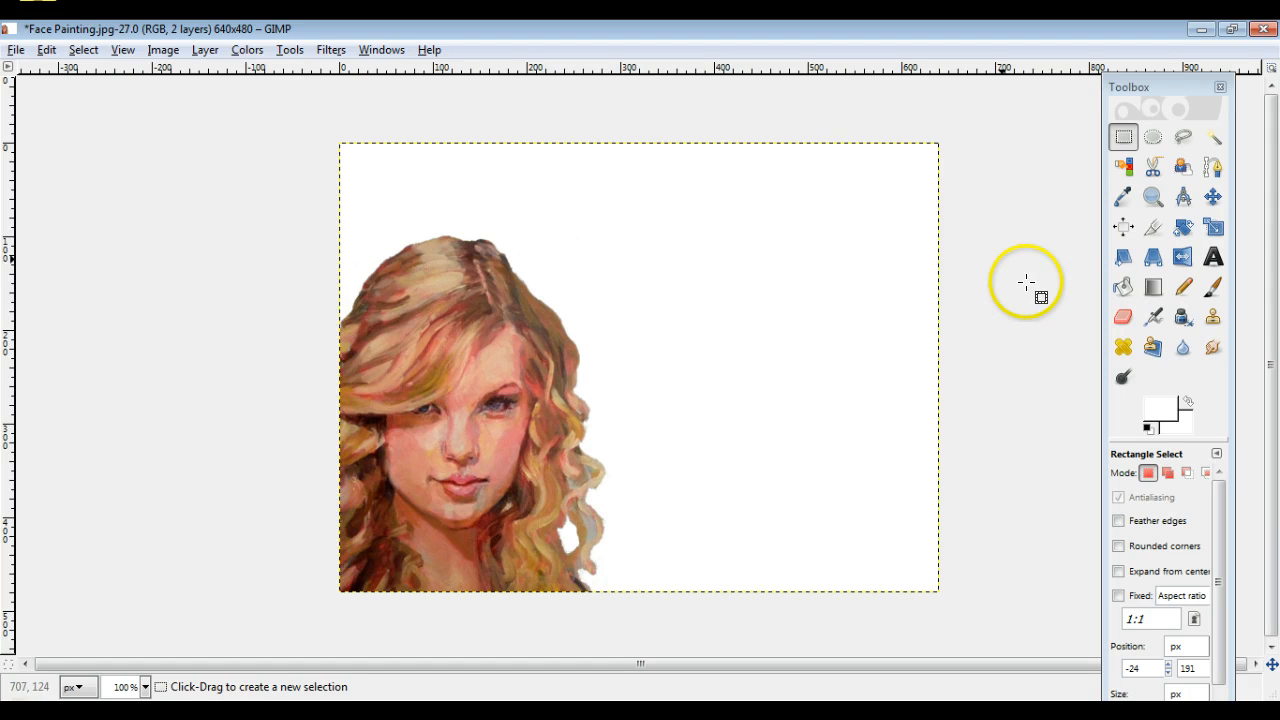
Step: Erase most of the white area around the portrait with the Eraser at scale 10.00, leaving a margin around the hair
left_click(1124, 327)
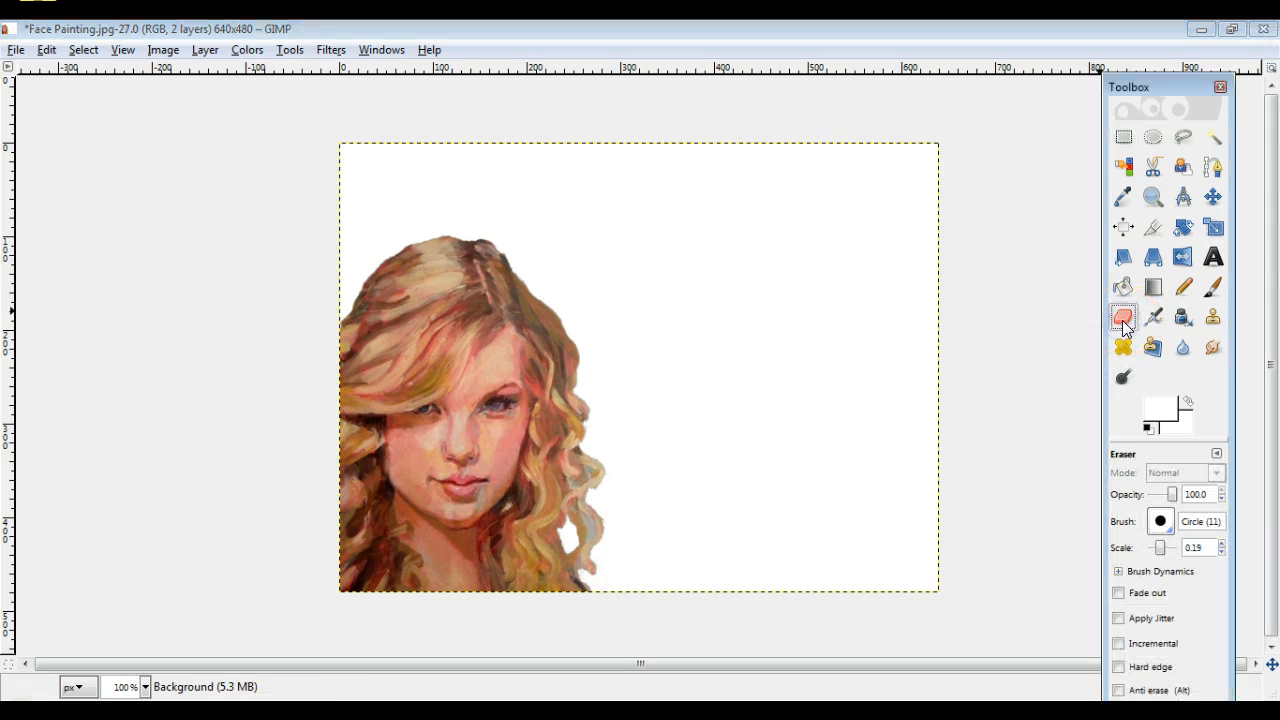
mouse_move(829, 338)
left_mouse_down()
mouse_move(791, 377)
mouse_move(838, 347)
mouse_move(791, 390)
mouse_move(832, 335)
mouse_move(829, 351)
mouse_move(772, 370)
mouse_move(818, 318)
mouse_move(796, 404)
mouse_move(792, 366)
left_mouse_up()
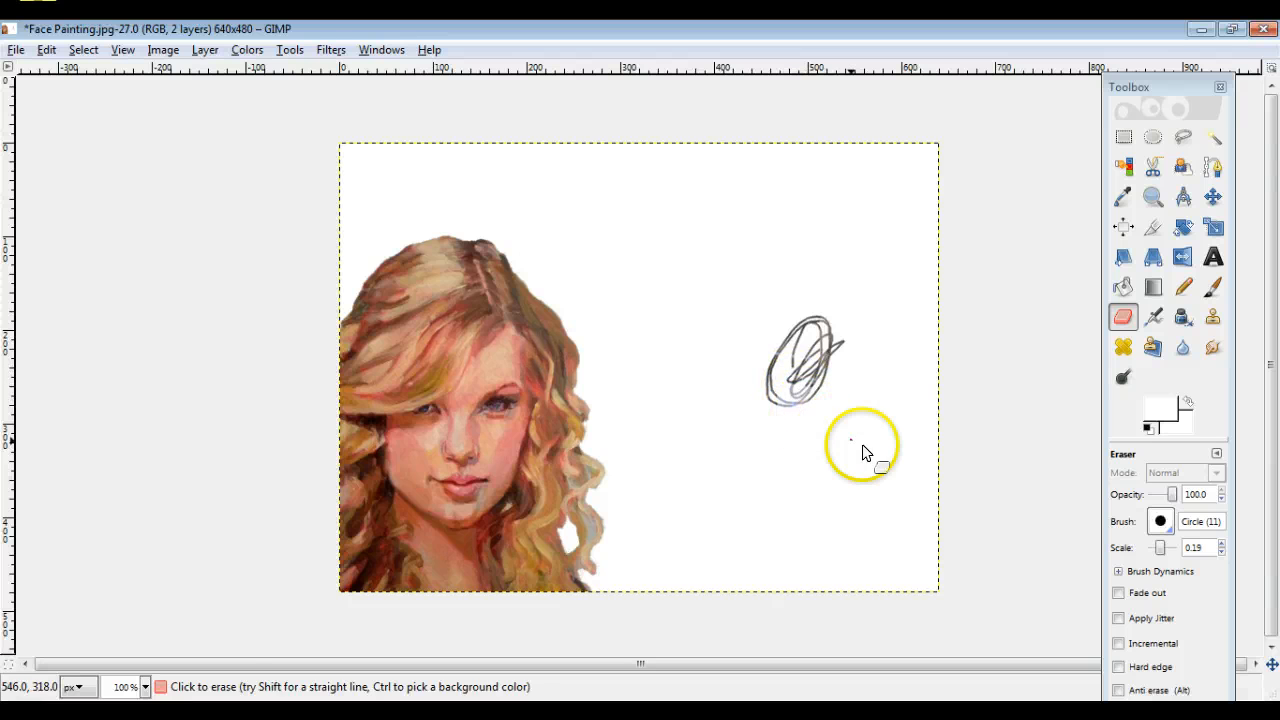
left_click_drag(1161, 556, 1170, 546)
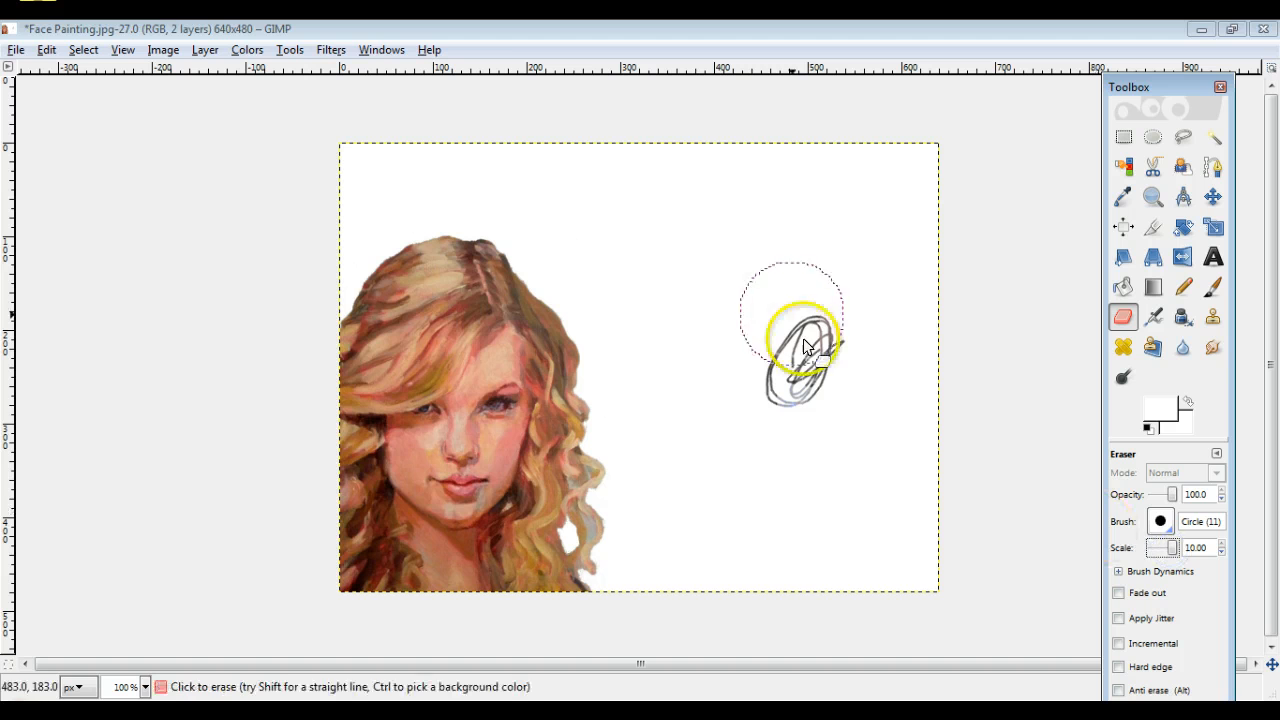
mouse_move(757, 245)
left_mouse_down()
mouse_move(766, 271)
mouse_move(698, 252)
mouse_move(863, 151)
mouse_move(917, 294)
mouse_move(912, 560)
mouse_move(837, 306)
mouse_move(809, 366)
mouse_move(790, 565)
mouse_move(820, 557)
mouse_move(706, 407)
mouse_move(674, 268)
mouse_move(711, 560)
left_mouse_up()
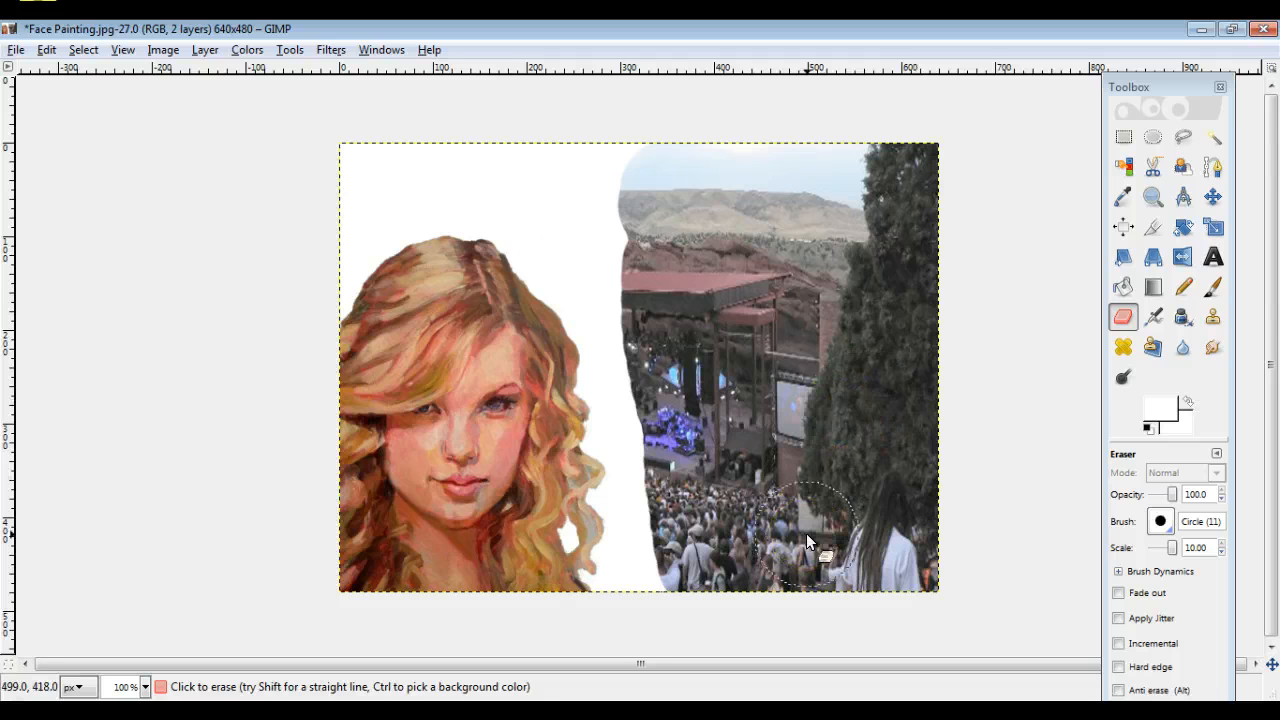
mouse_move(703, 230)
left_mouse_down()
mouse_move(656, 182)
mouse_move(527, 166)
mouse_move(300, 178)
mouse_move(518, 170)
mouse_move(592, 214)
mouse_move(644, 287)
mouse_move(693, 481)
mouse_move(672, 605)
mouse_move(687, 549)
mouse_move(684, 457)
left_mouse_up()
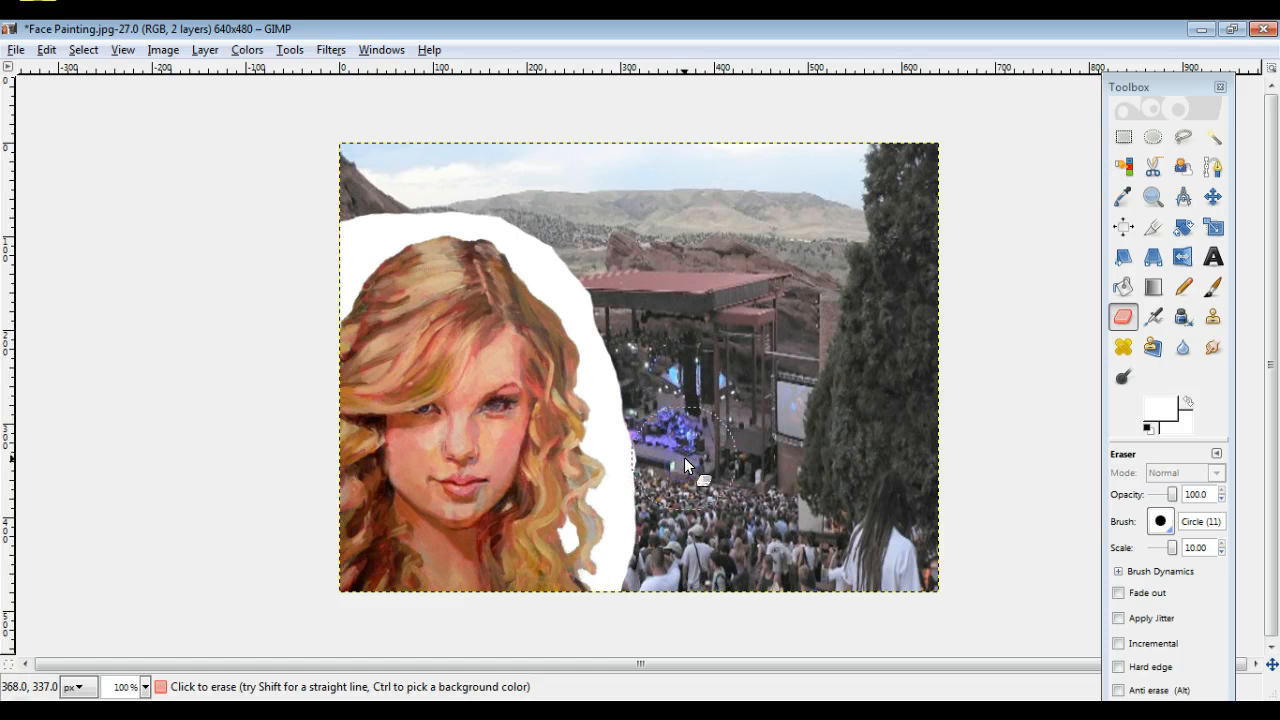
left_click(145, 687)
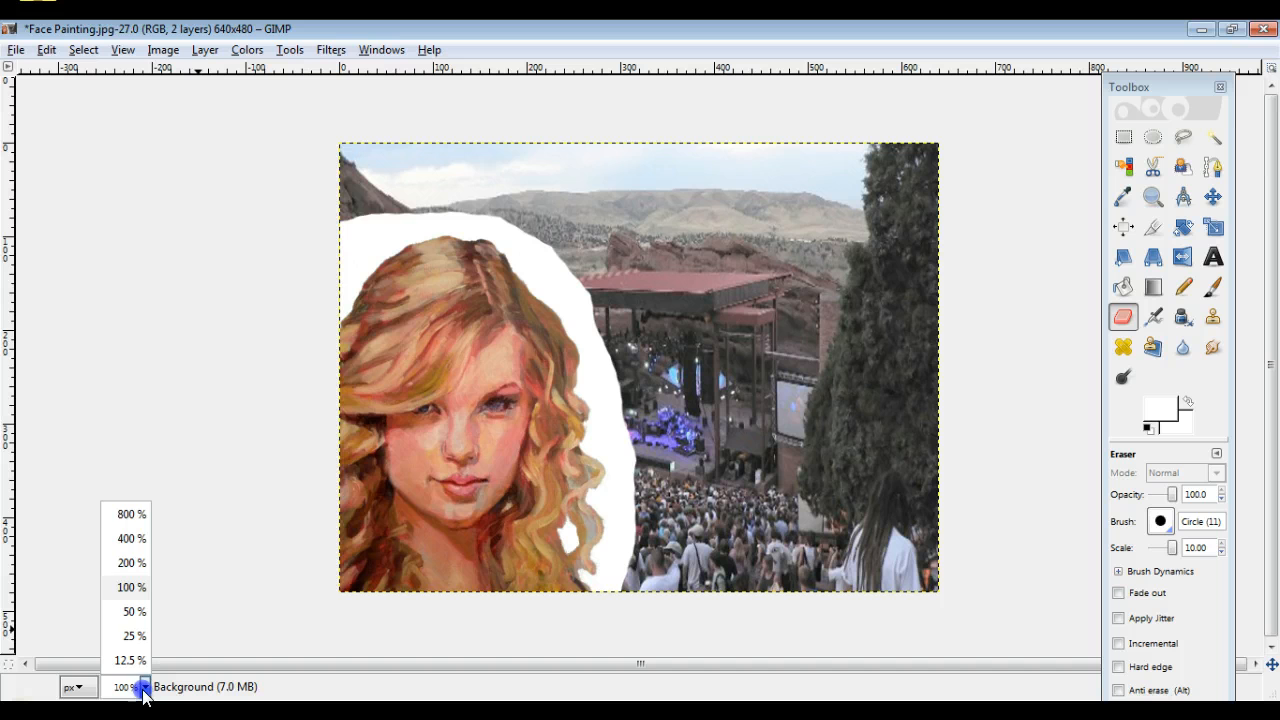
left_click(131, 538)
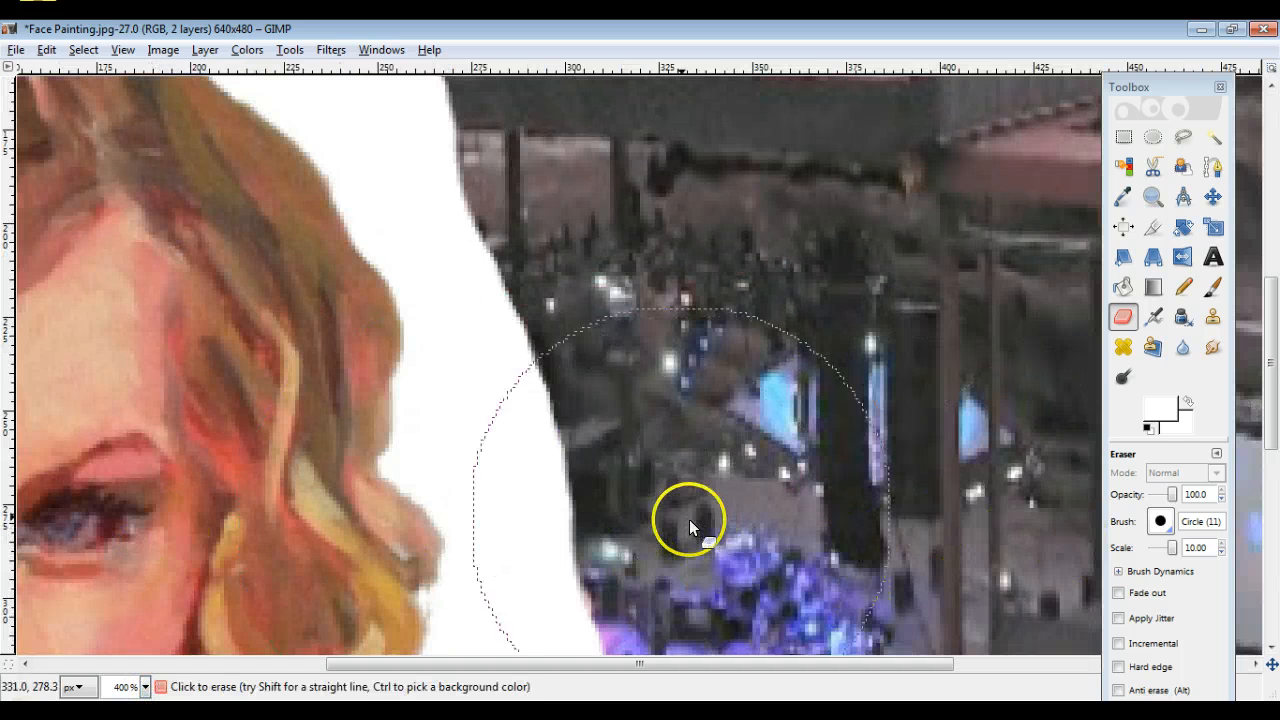
mouse_move(691, 517)
left_mouse_down()
mouse_move(649, 315)
mouse_move(749, 450)
left_mouse_up()
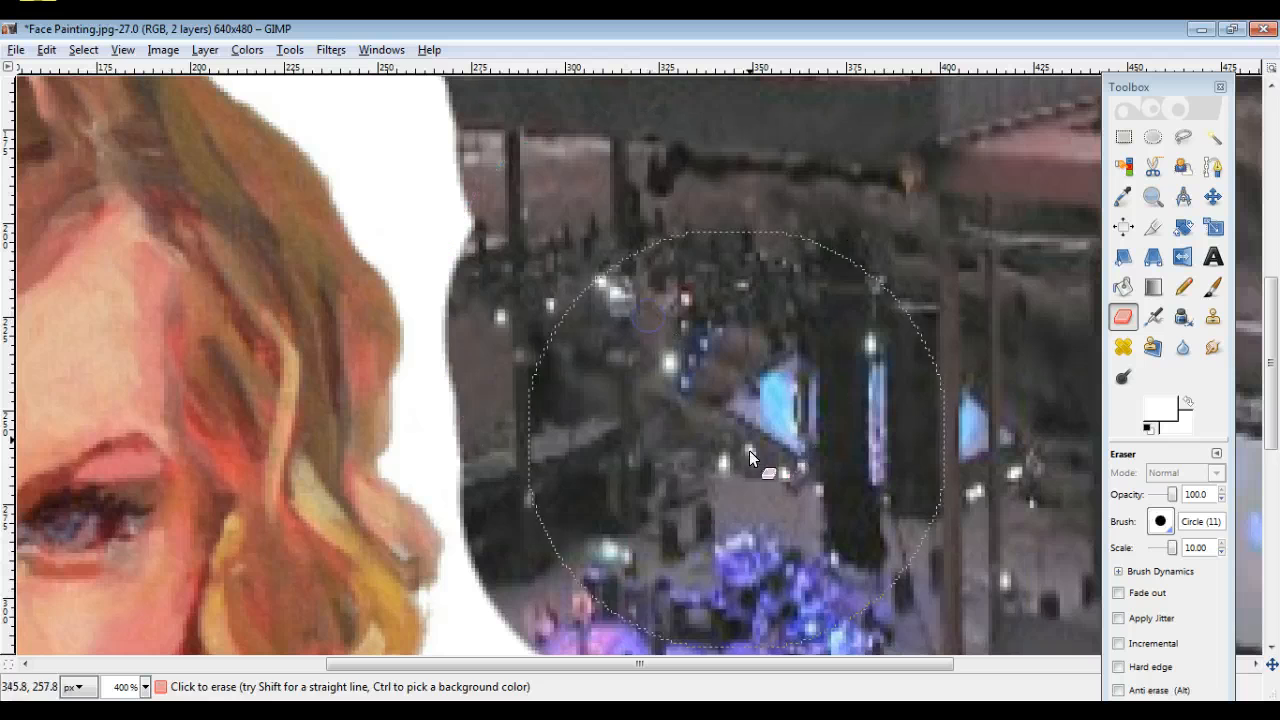
Step: Set the eraser scale to 0.52 and erase white closely along the outer hair edge beside the eye, undoing a stray stroke
left_click_drag(1172, 548, 1160, 550)
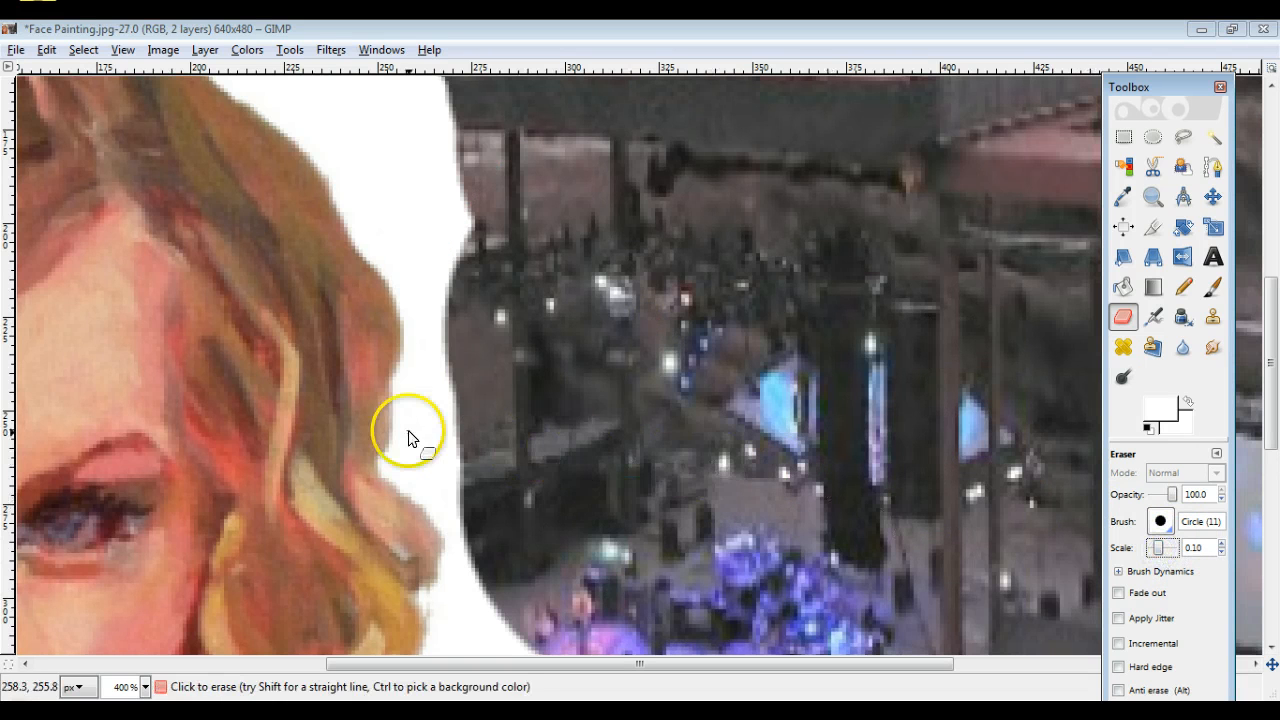
left_click_drag(1157, 547, 1163, 547)
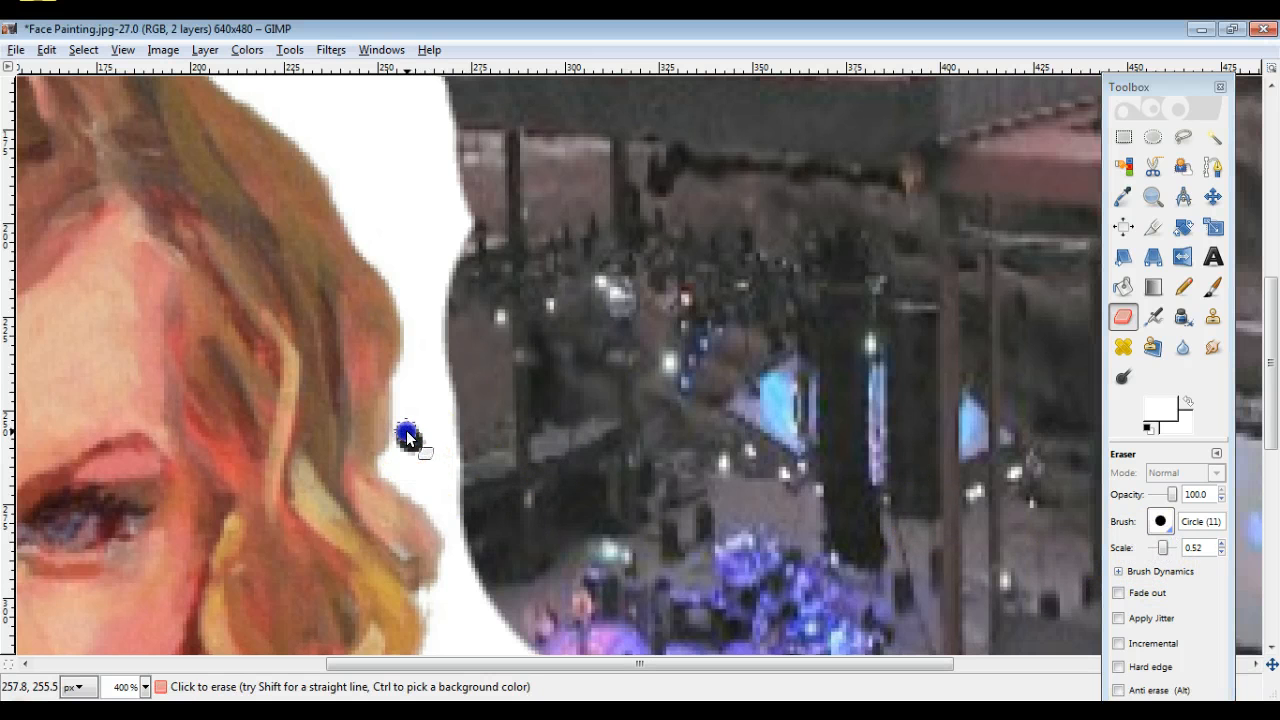
left_click_drag(408, 436, 408, 295)
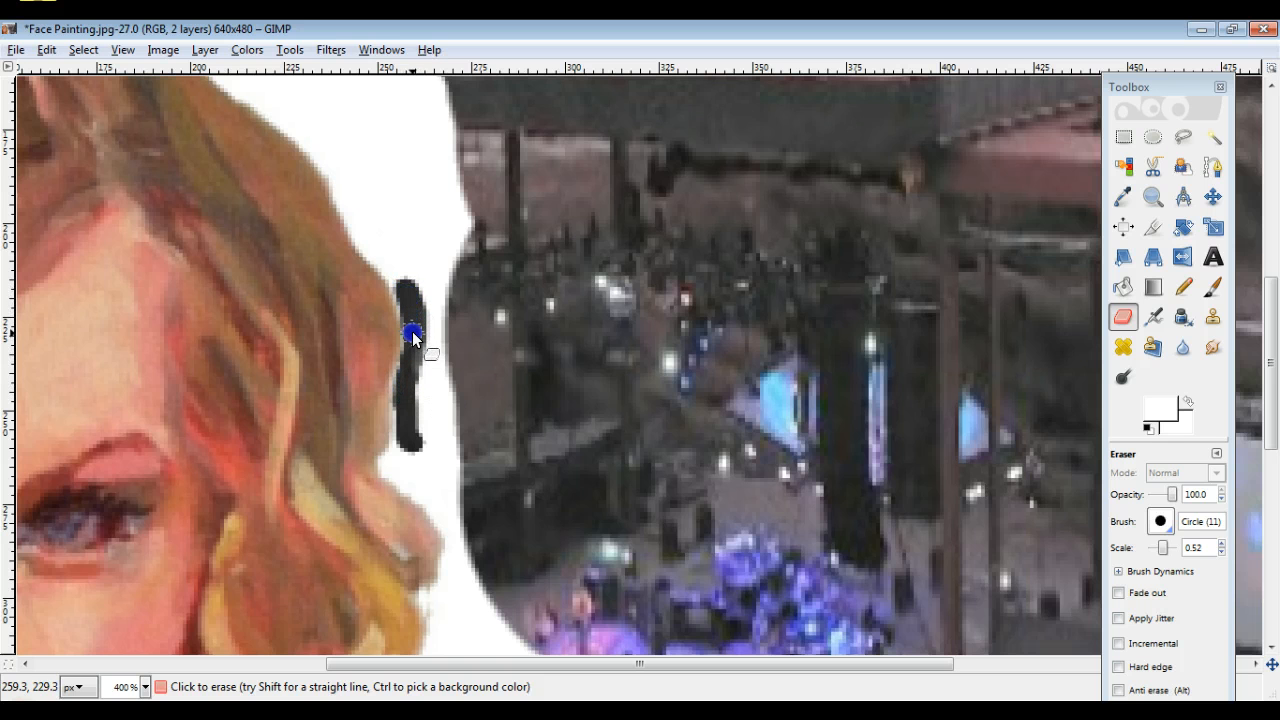
mouse_move(412, 372)
left_mouse_down()
mouse_move(388, 467)
mouse_move(434, 503)
mouse_move(411, 434)
mouse_move(420, 457)
mouse_move(431, 326)
mouse_move(443, 334)
mouse_move(457, 500)
mouse_move(446, 513)
mouse_move(390, 467)
mouse_move(414, 354)
left_mouse_up()
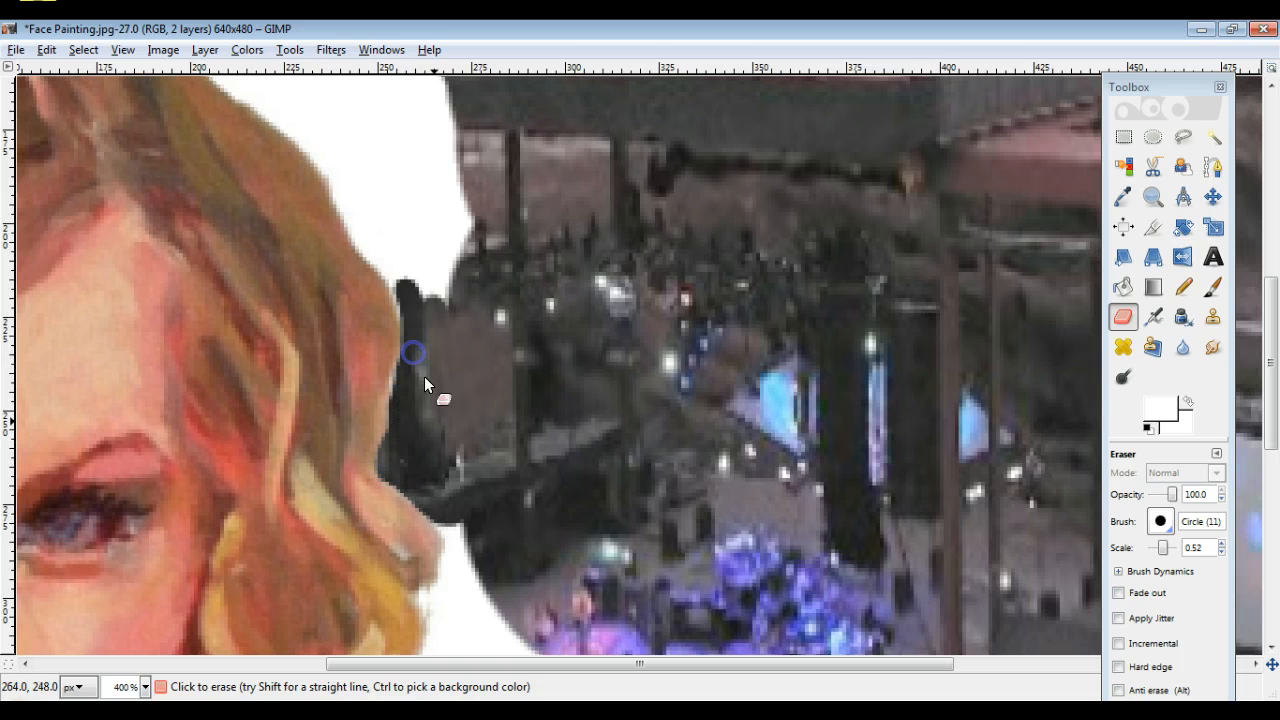
left_click_drag(461, 508, 449, 520)
left_click_drag(449, 570, 420, 655)
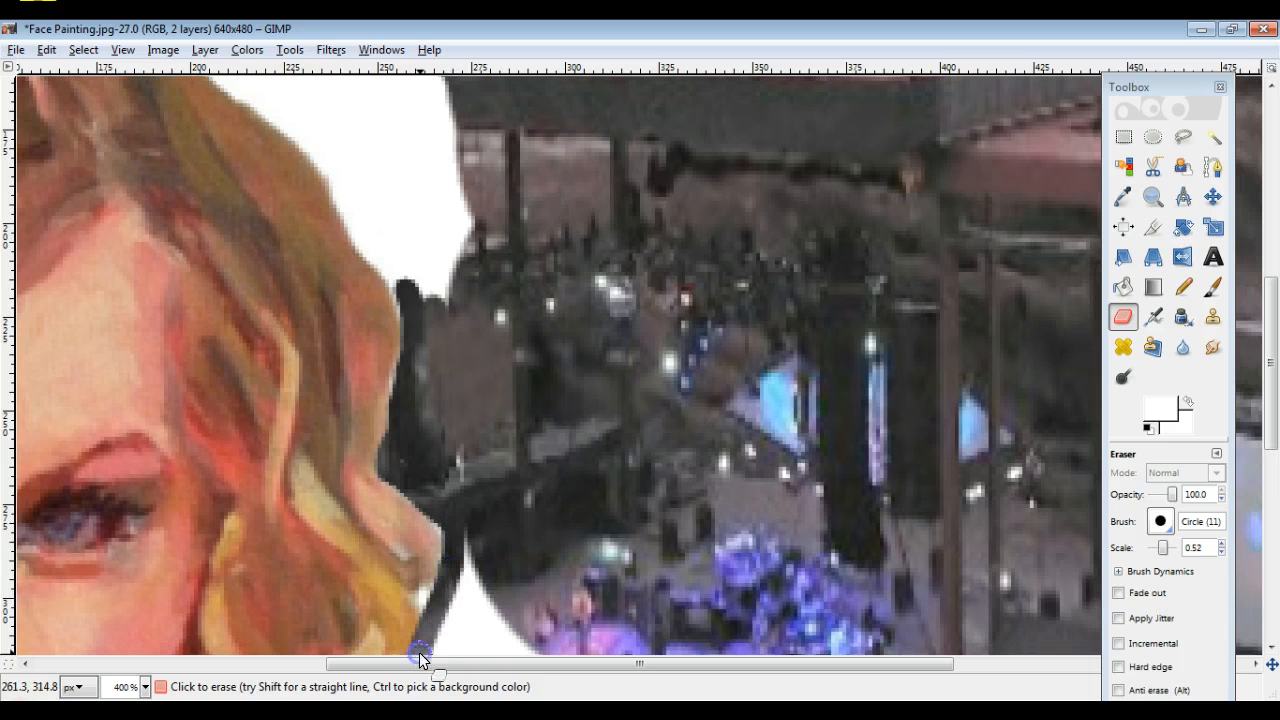
key("ctrl+z")
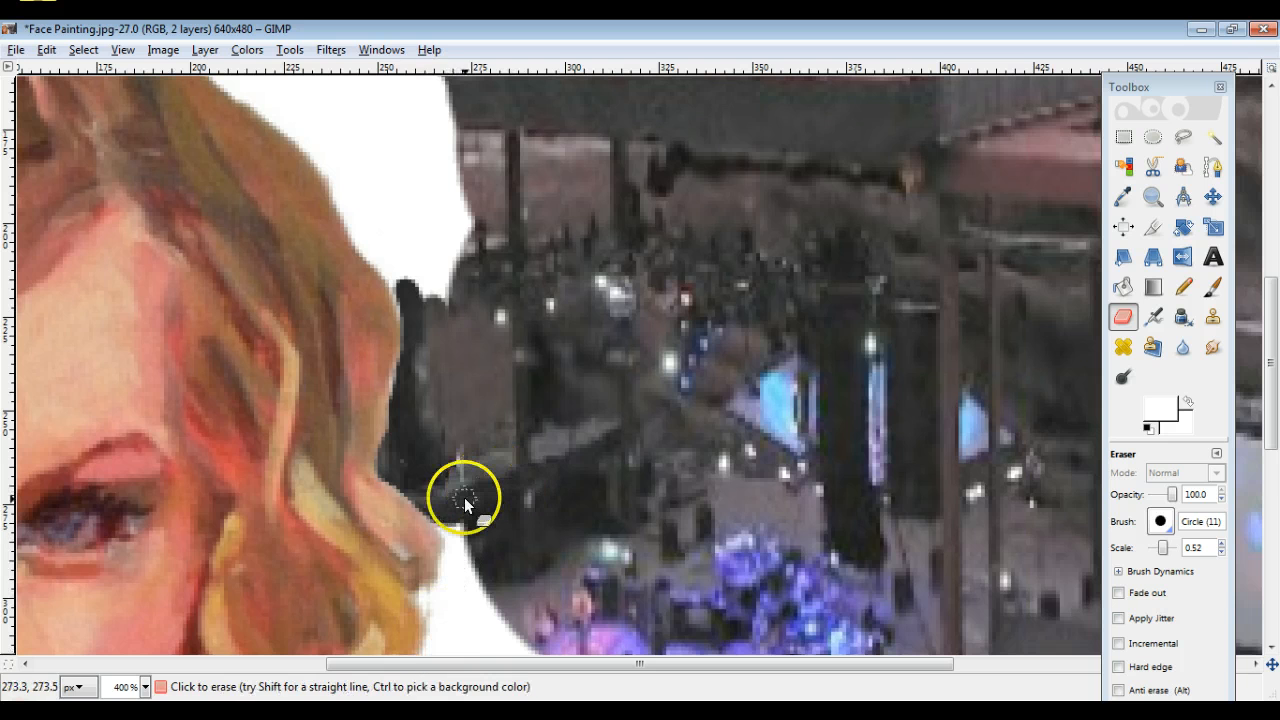
mouse_move(456, 511)
left_mouse_down()
mouse_move(438, 598)
mouse_move(473, 554)
mouse_move(467, 599)
mouse_move(474, 525)
mouse_move(472, 574)
mouse_move(543, 424)
mouse_move(549, 513)
left_mouse_up()
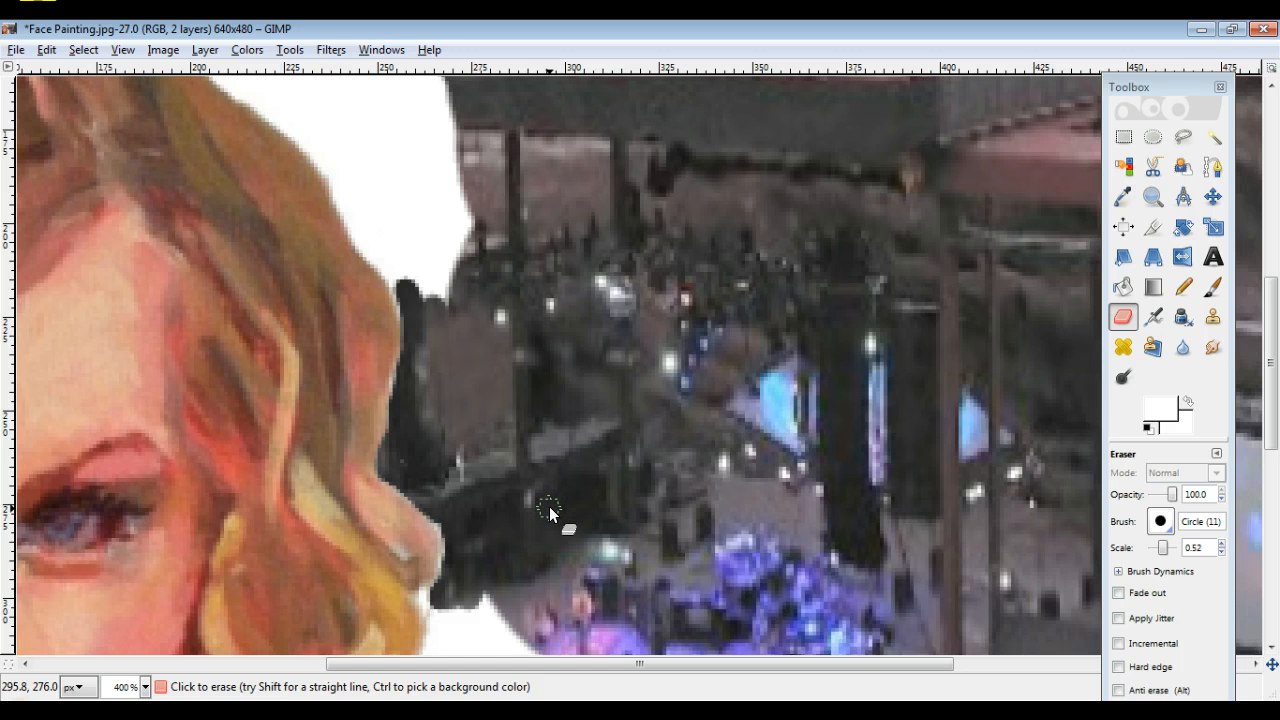
key("1")
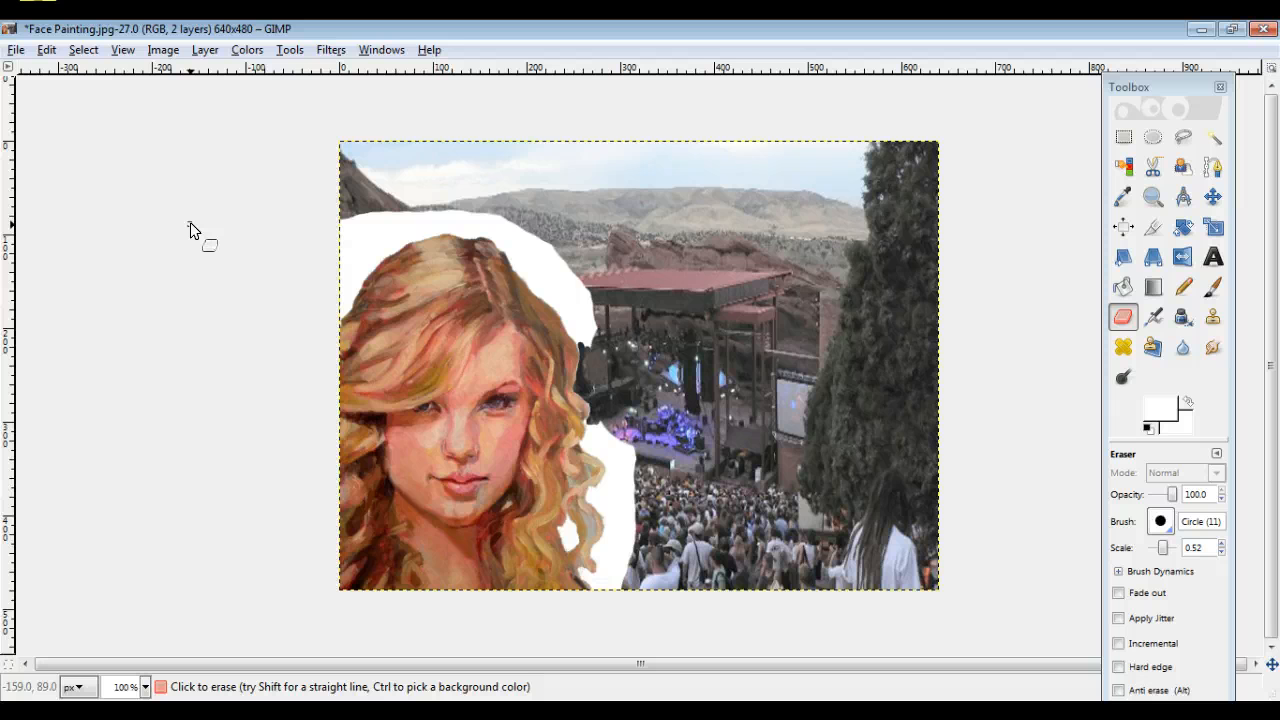
Step: Save the layered image as a GIMP XCF image named Face Painting.xcf in My Pictures
left_click(16, 50)
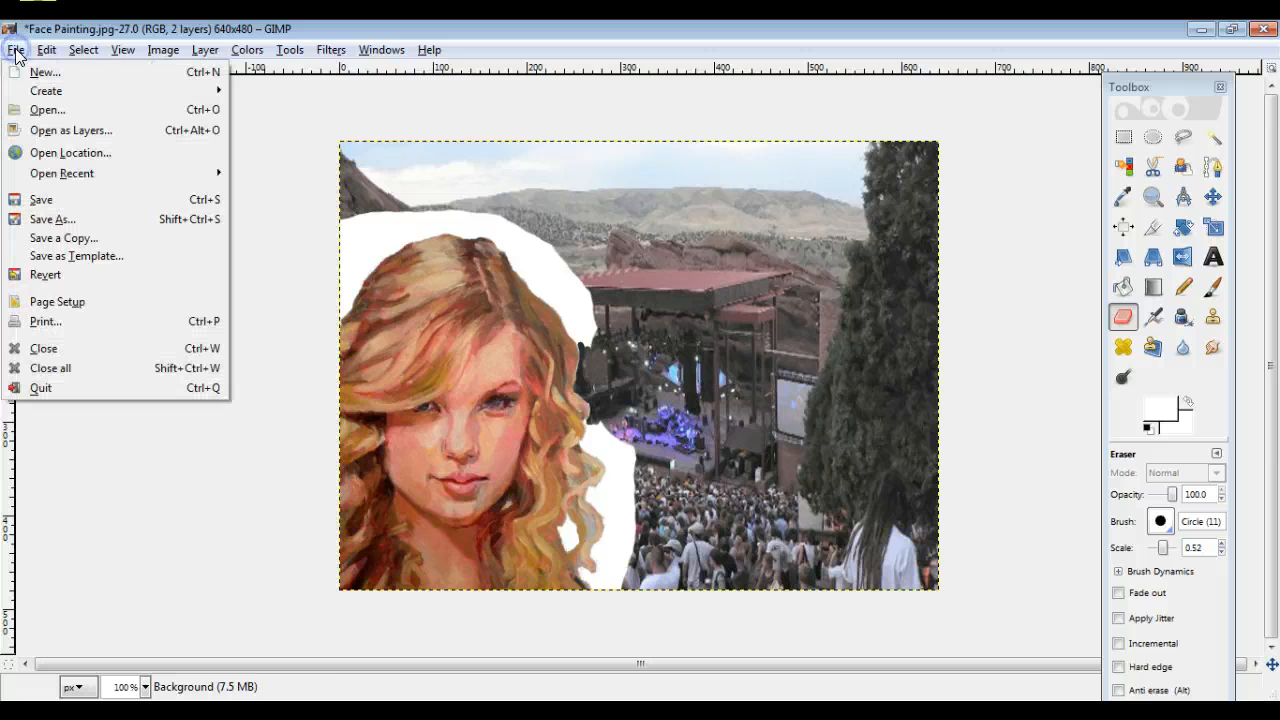
left_click(72, 225)
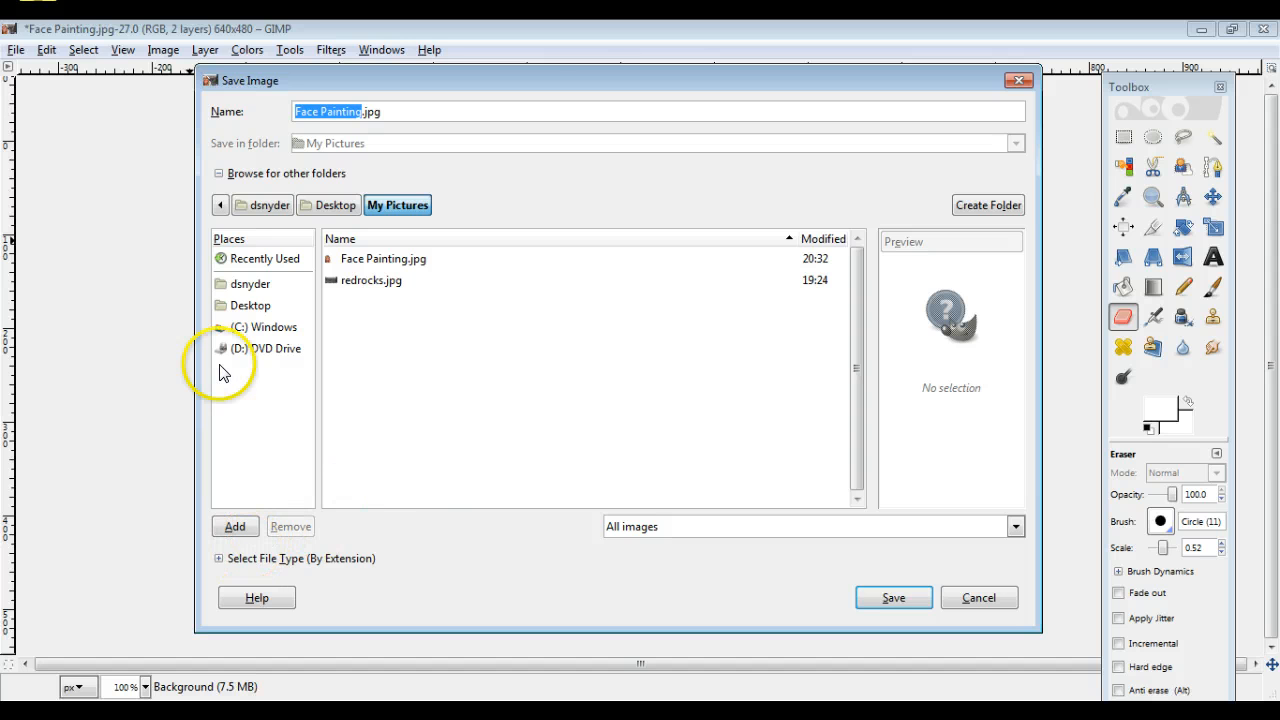
left_click(219, 174)
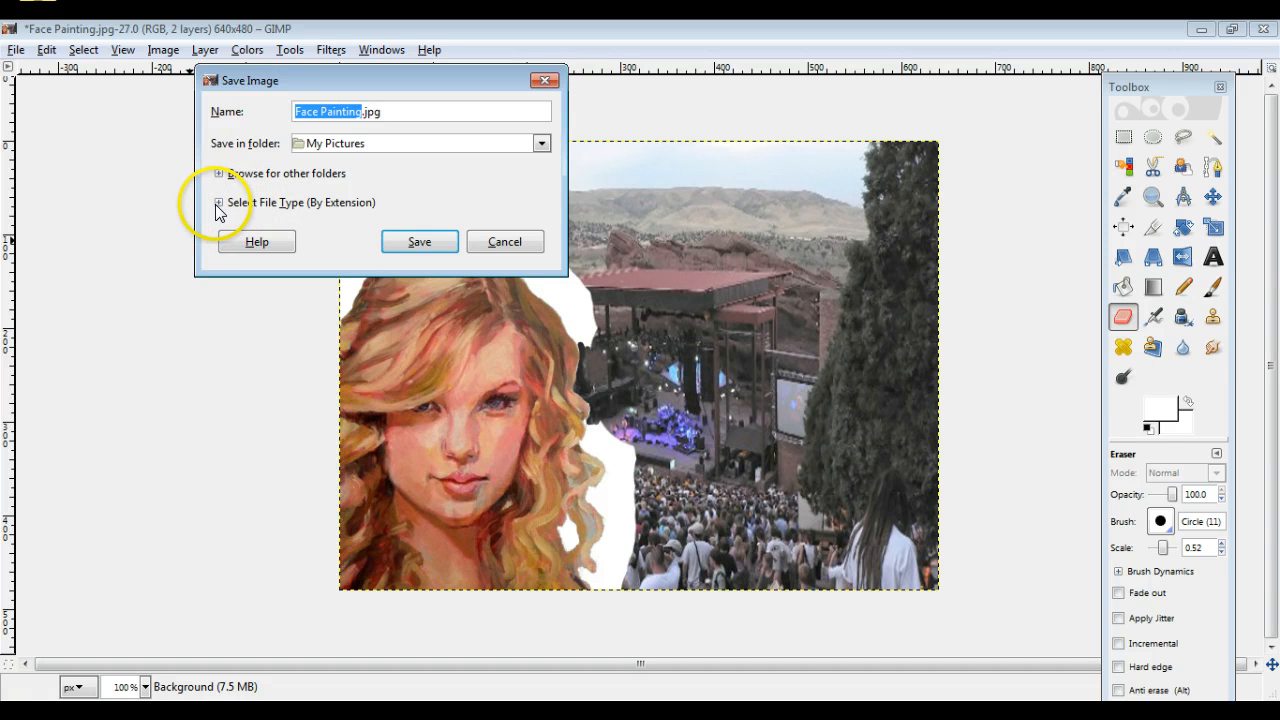
left_click(217, 203)
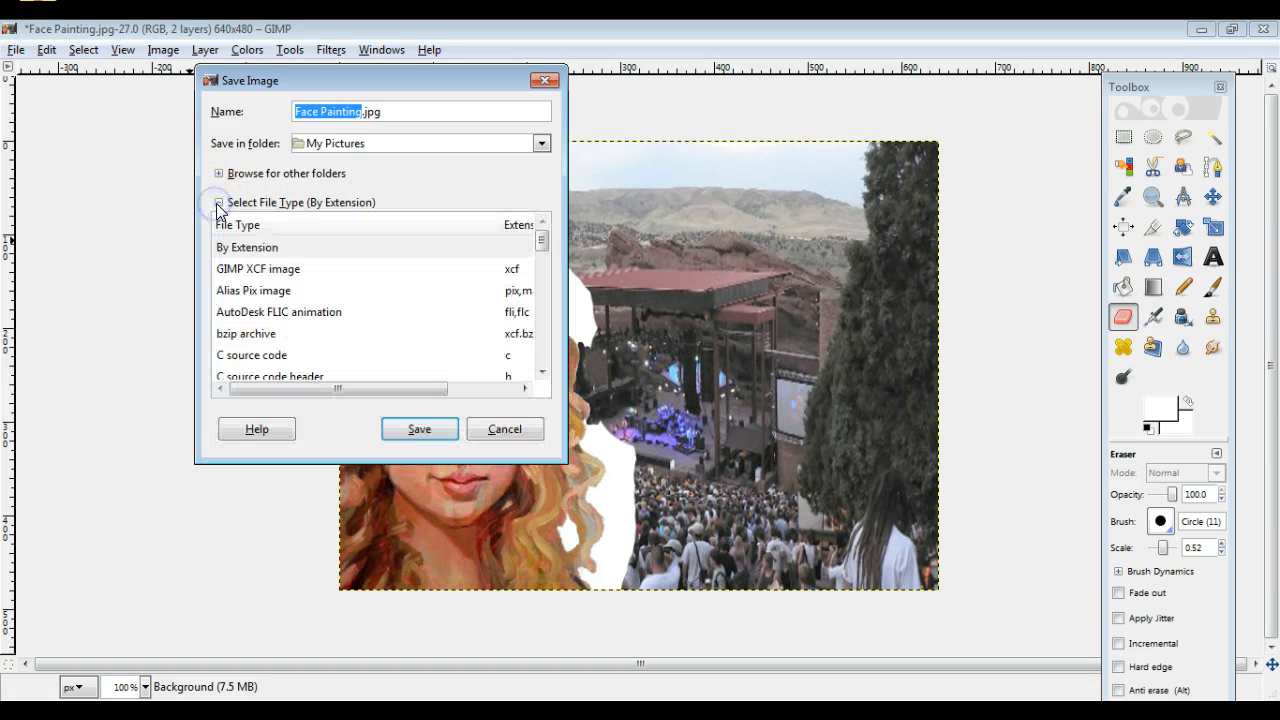
left_click(253, 270)
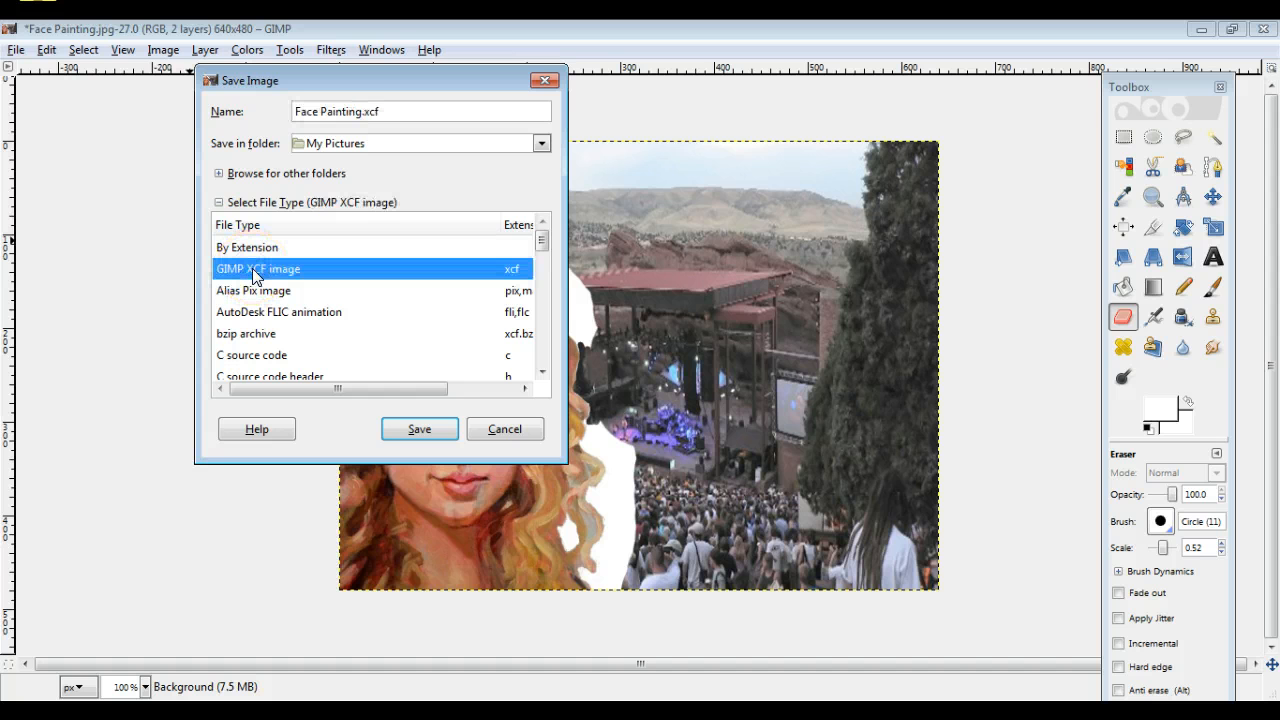
left_click(419, 430)
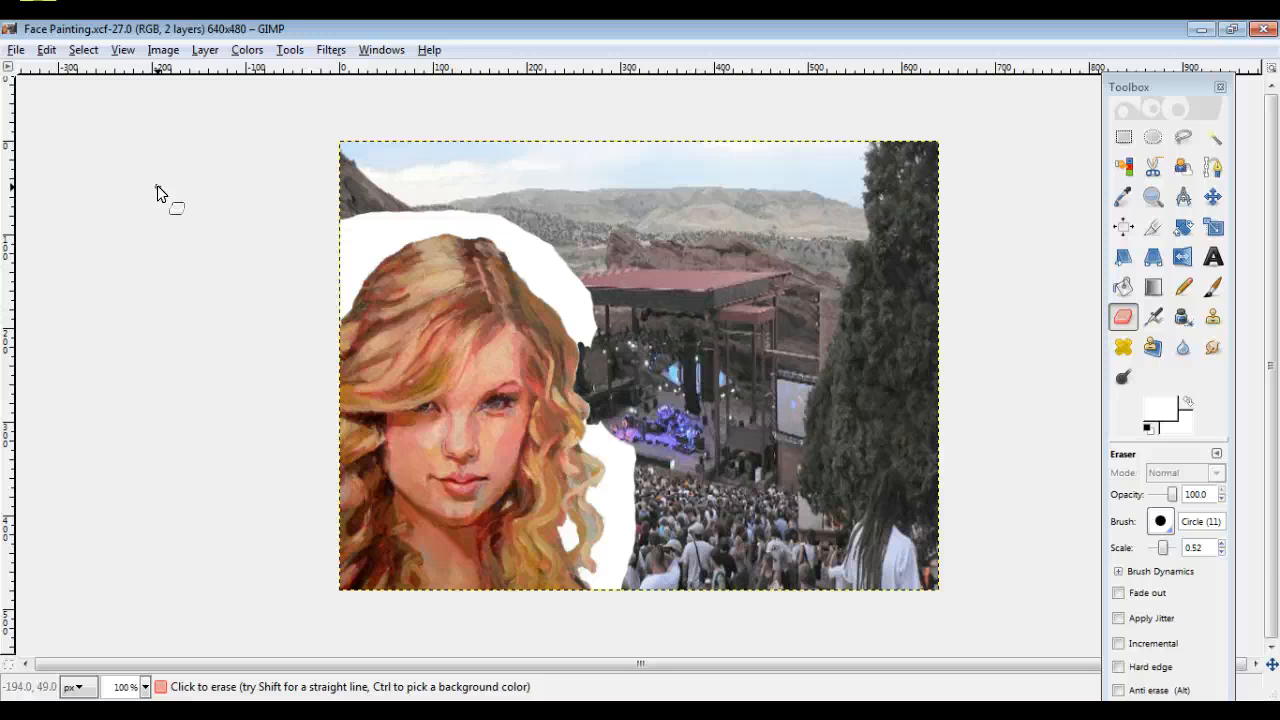
Step: Erase more of the white margin beside the hair where it meets the stage roof
left_click(586, 292)
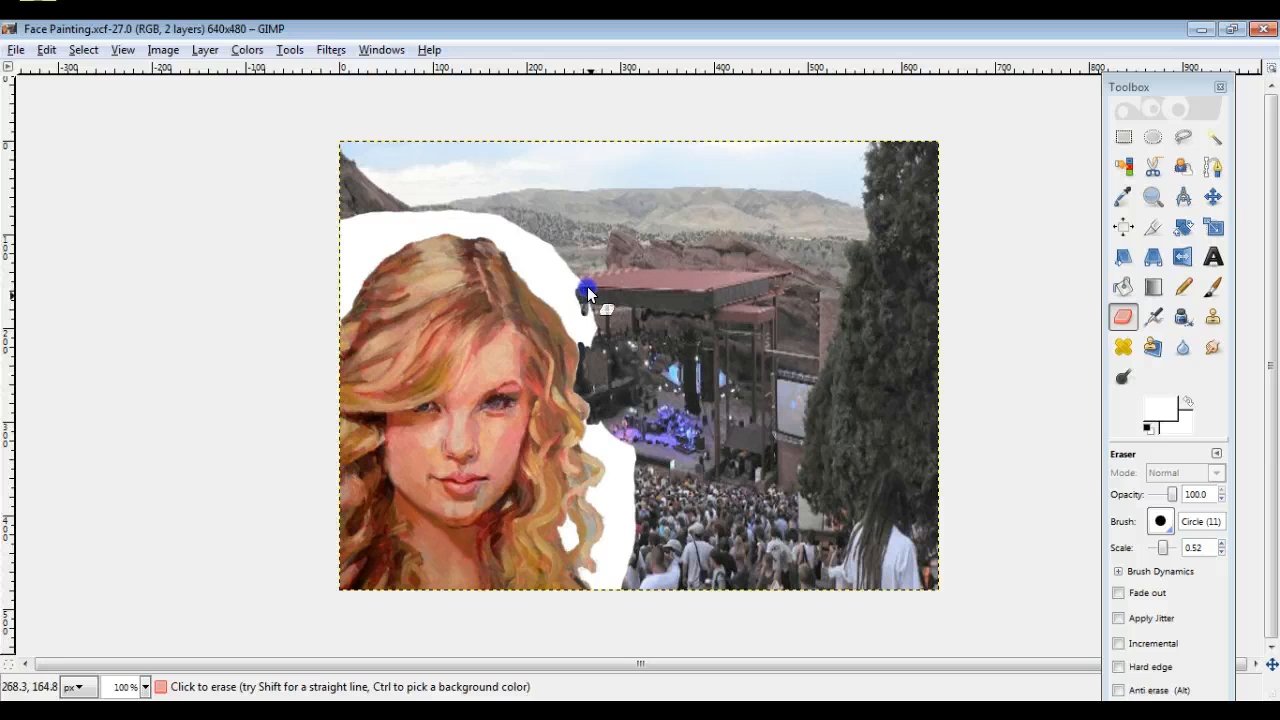
mouse_move(586, 292)
left_mouse_down()
mouse_move(592, 341)
mouse_move(587, 292)
left_mouse_up()
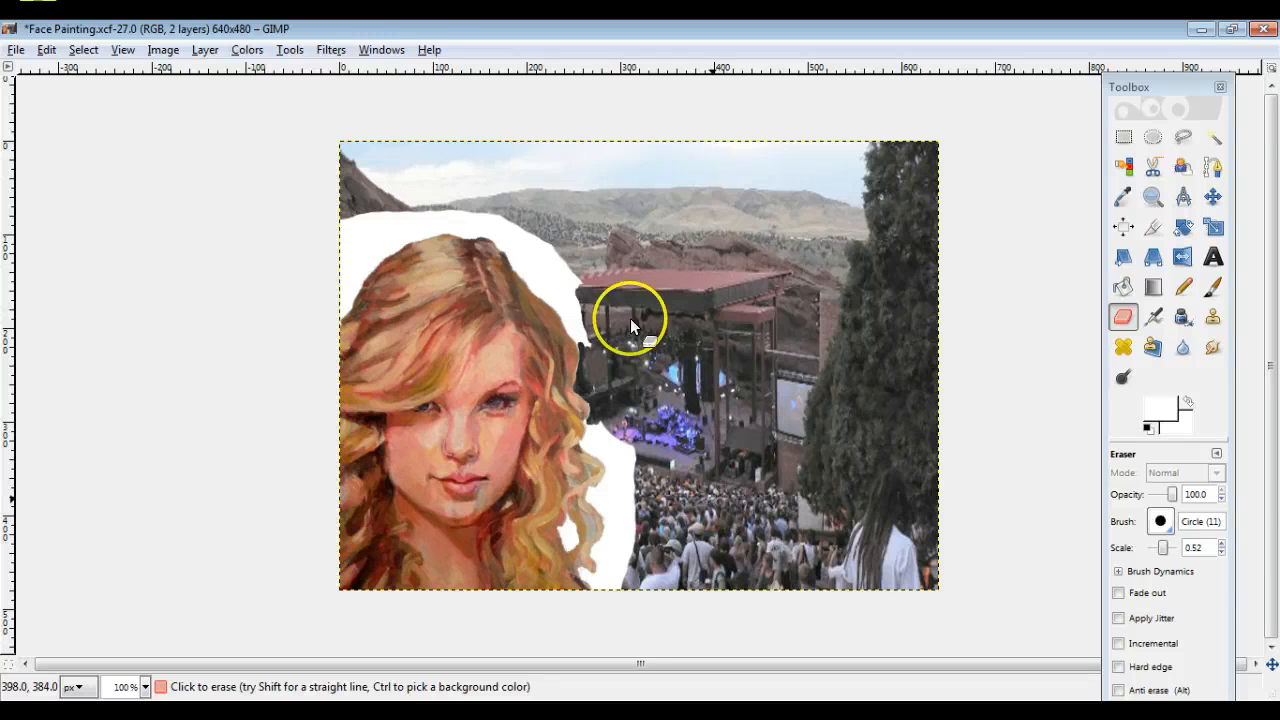
Step: Reopen the recently closed layers dock and make the Background portrait layer active
left_click(393, 50)
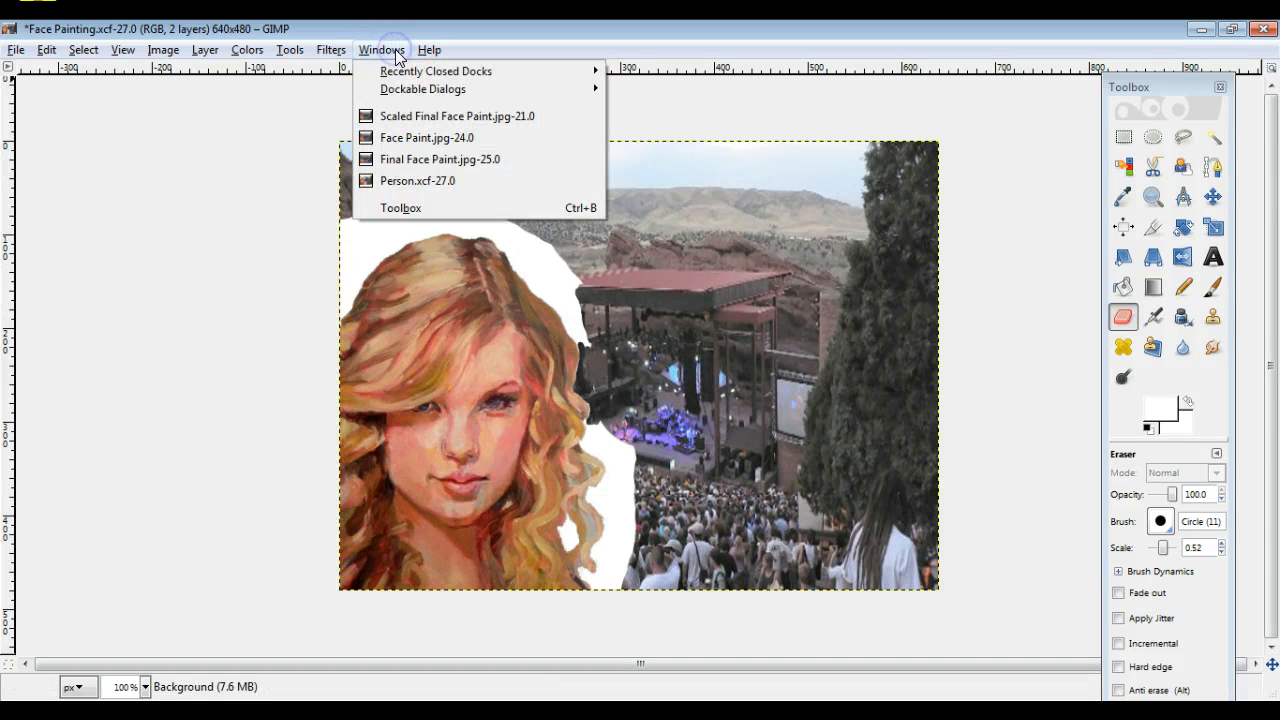
mouse_move(515, 71)
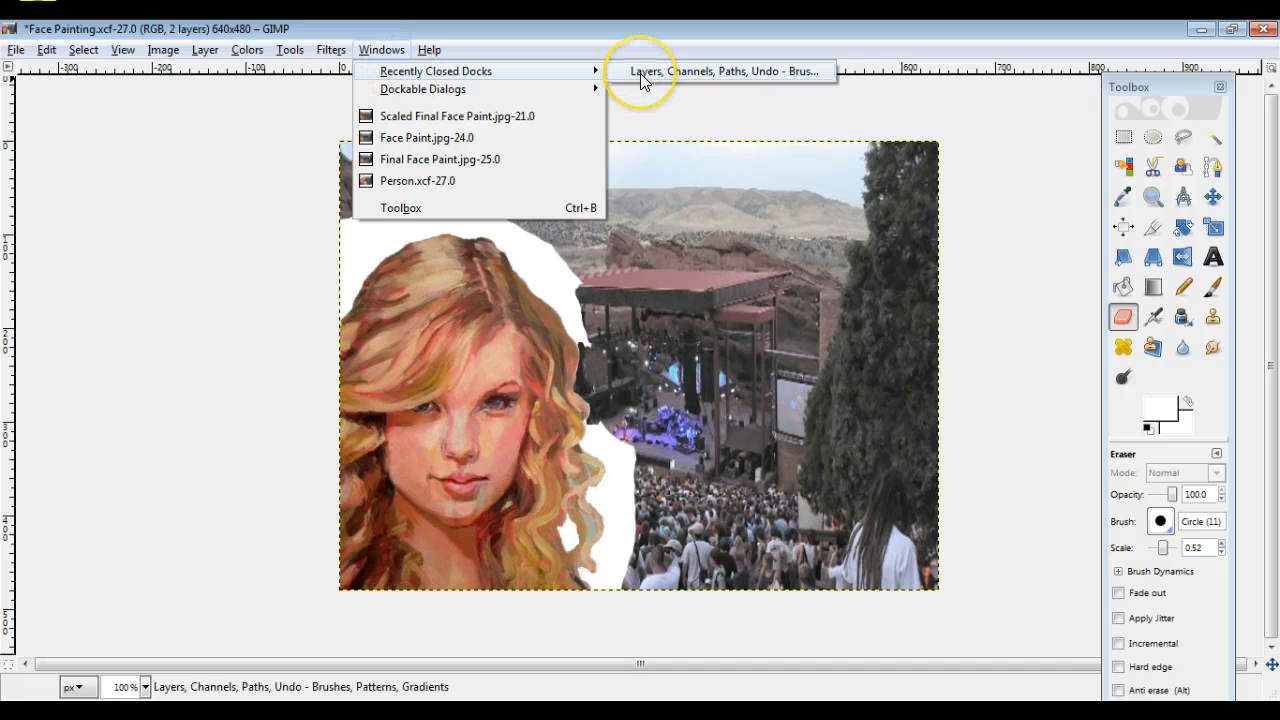
left_click(641, 75)
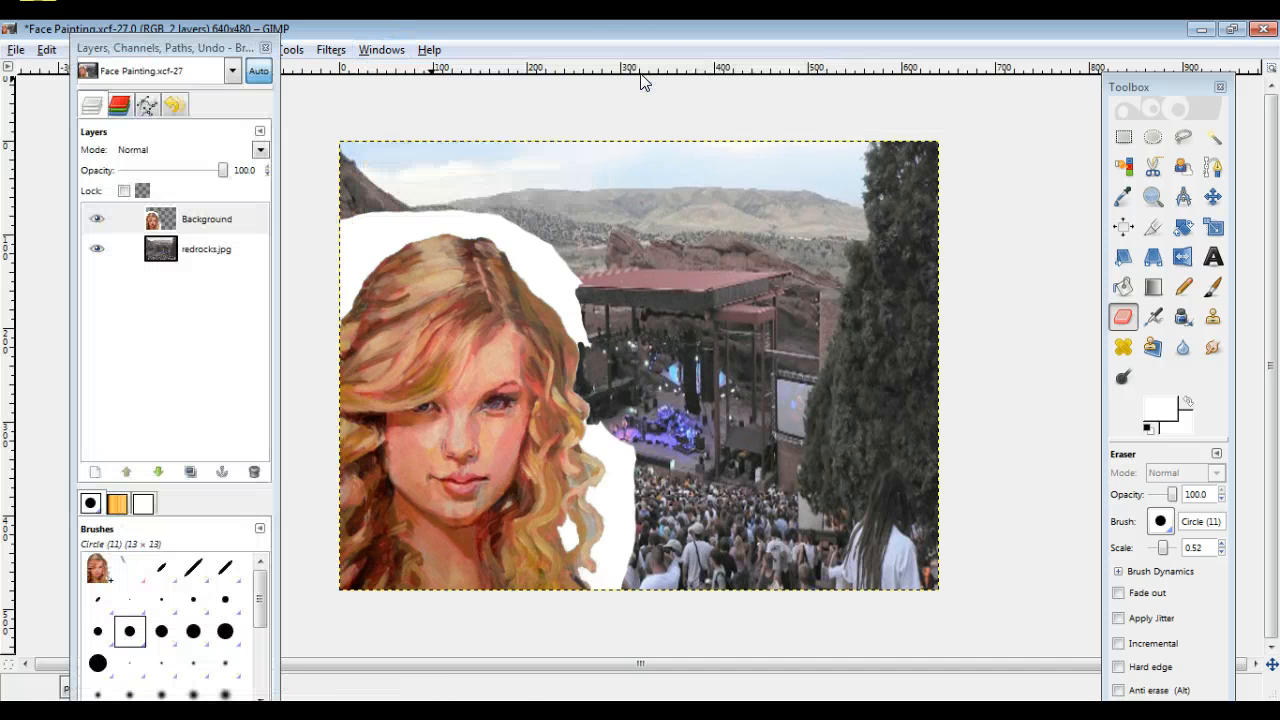
left_click(208, 250)
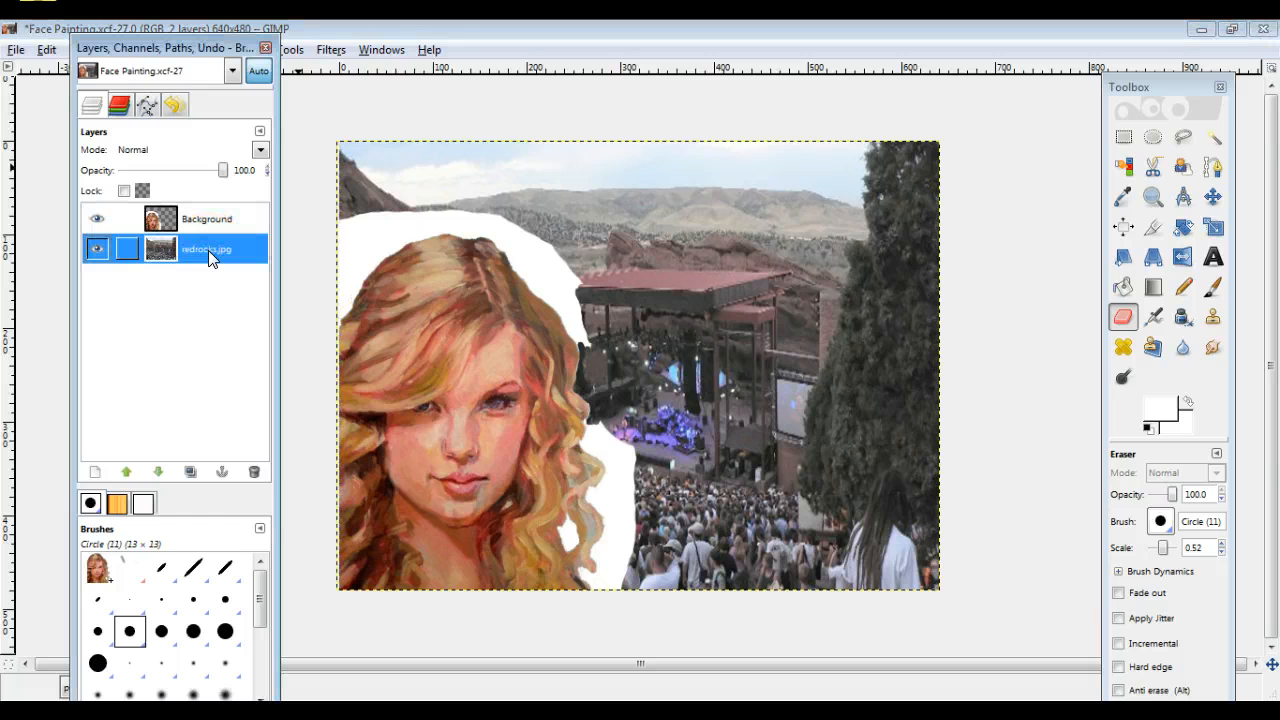
left_click(215, 217)
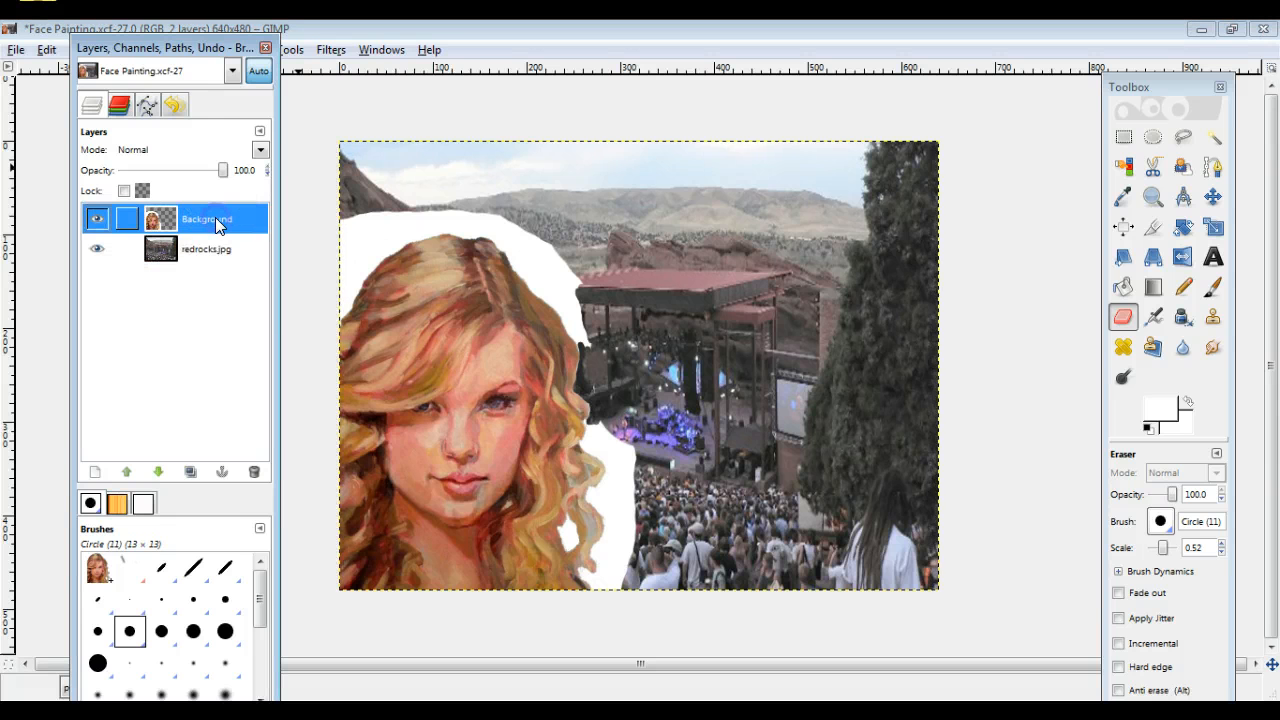
left_click(468, 350)
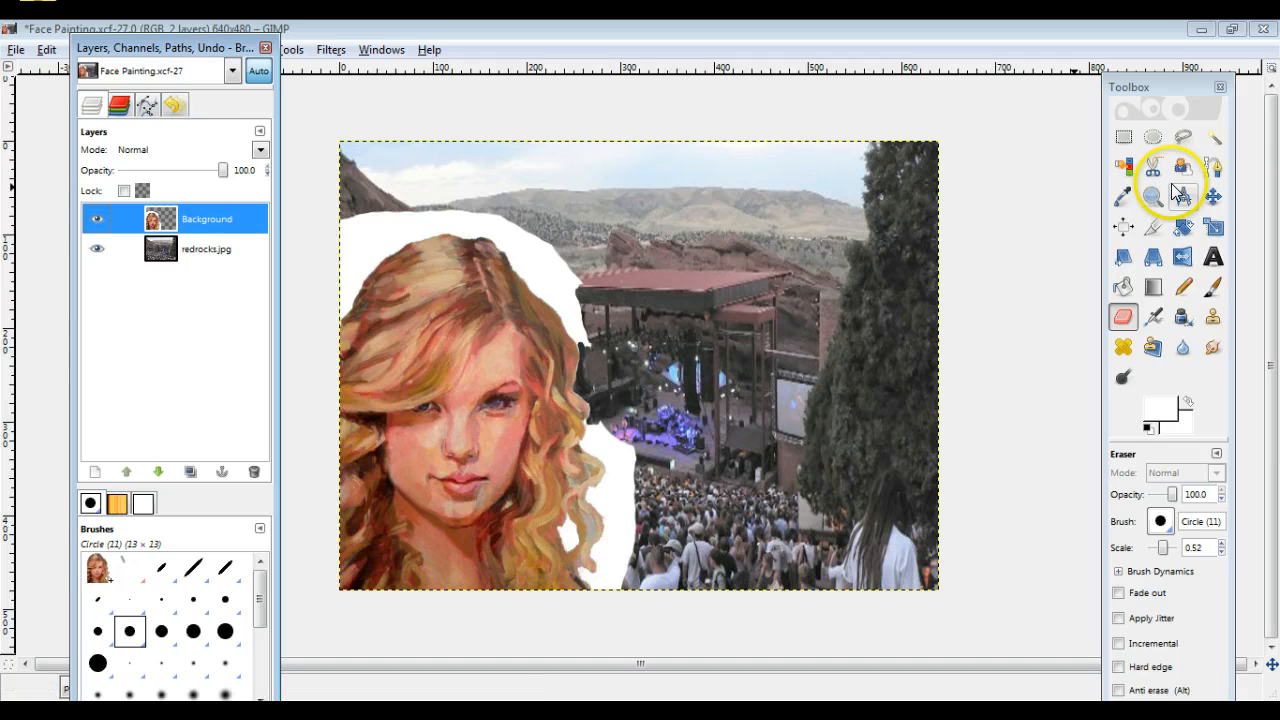
Step: Try moving the portrait layer toward the middle of the concert photo with the Move tool, and undo the move
left_click(1214, 197)
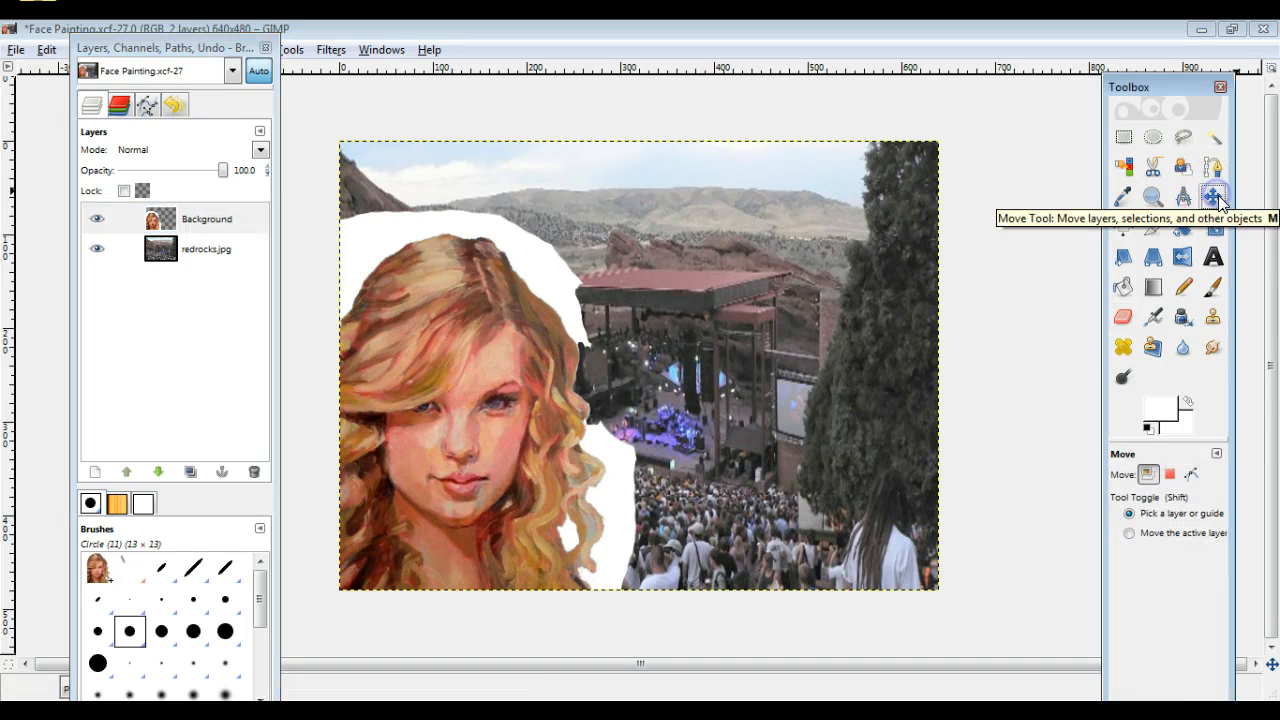
left_click_drag(487, 403, 570, 388)
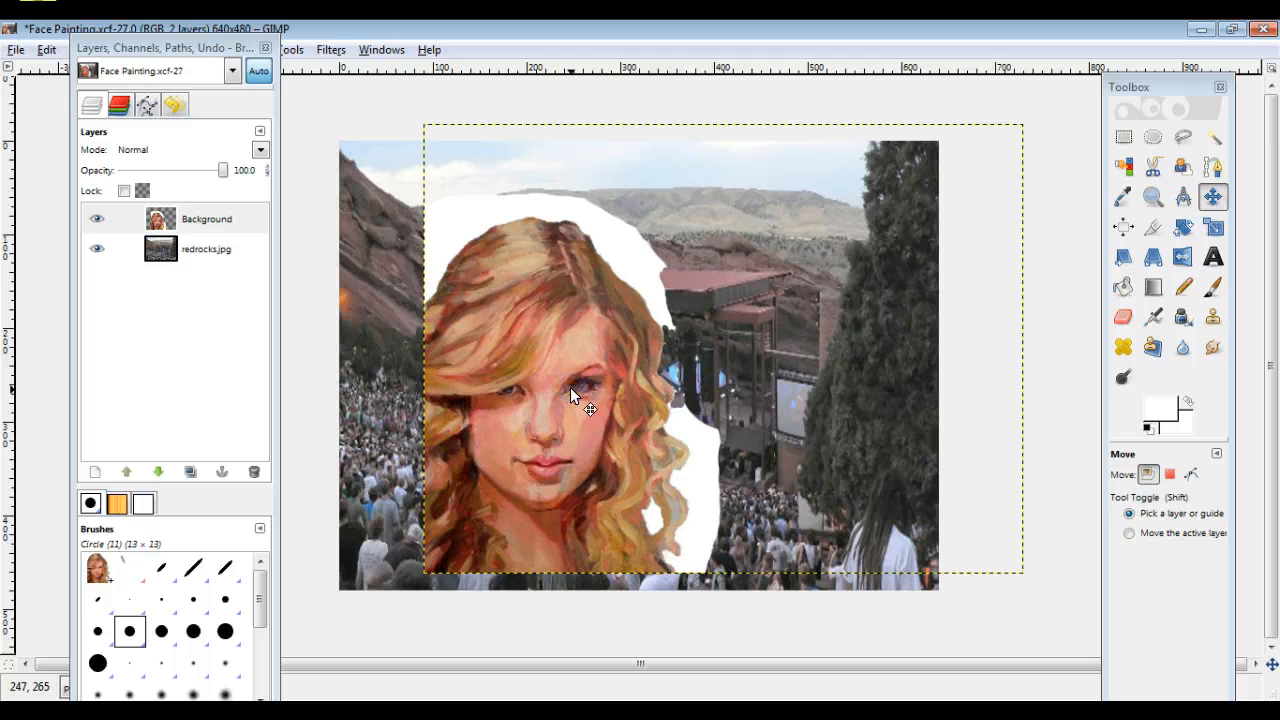
key("ctrl+z")
left_click(562, 391)
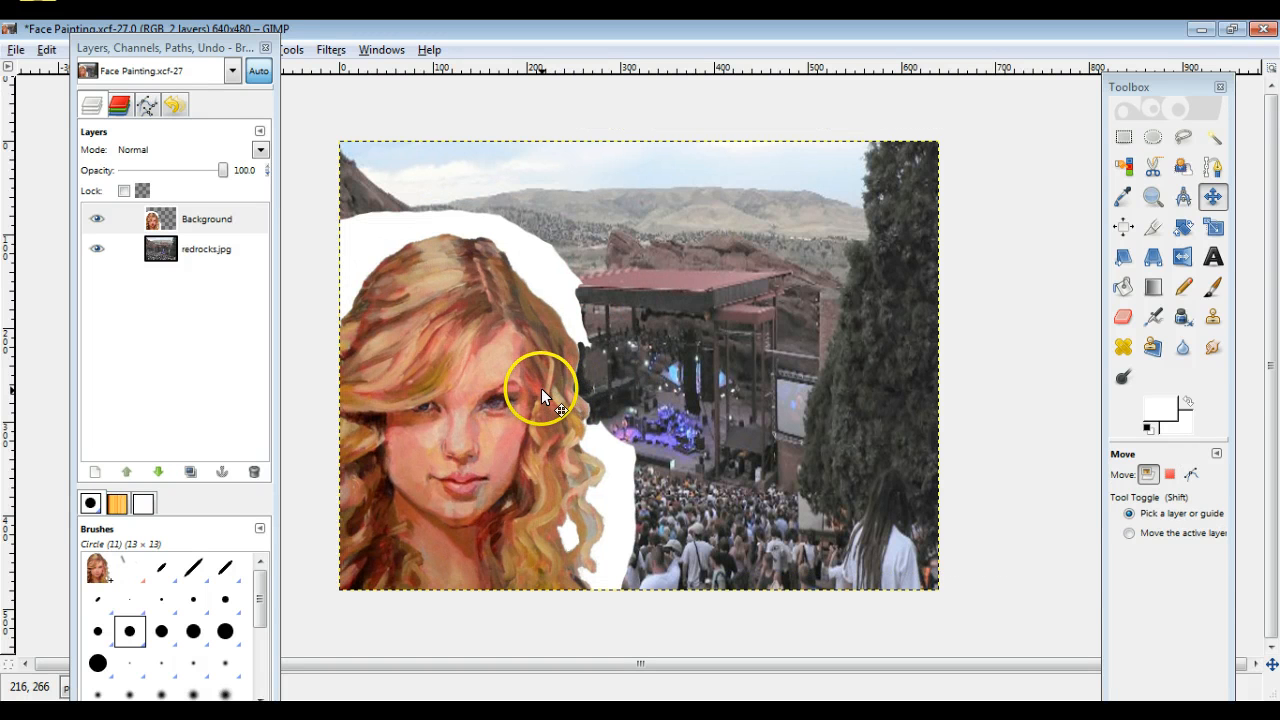
Step: Scale the Background portrait layer down to 480 × 332 pixels, keeping it anchored in the image's lower-left corner
left_click(1214, 230)
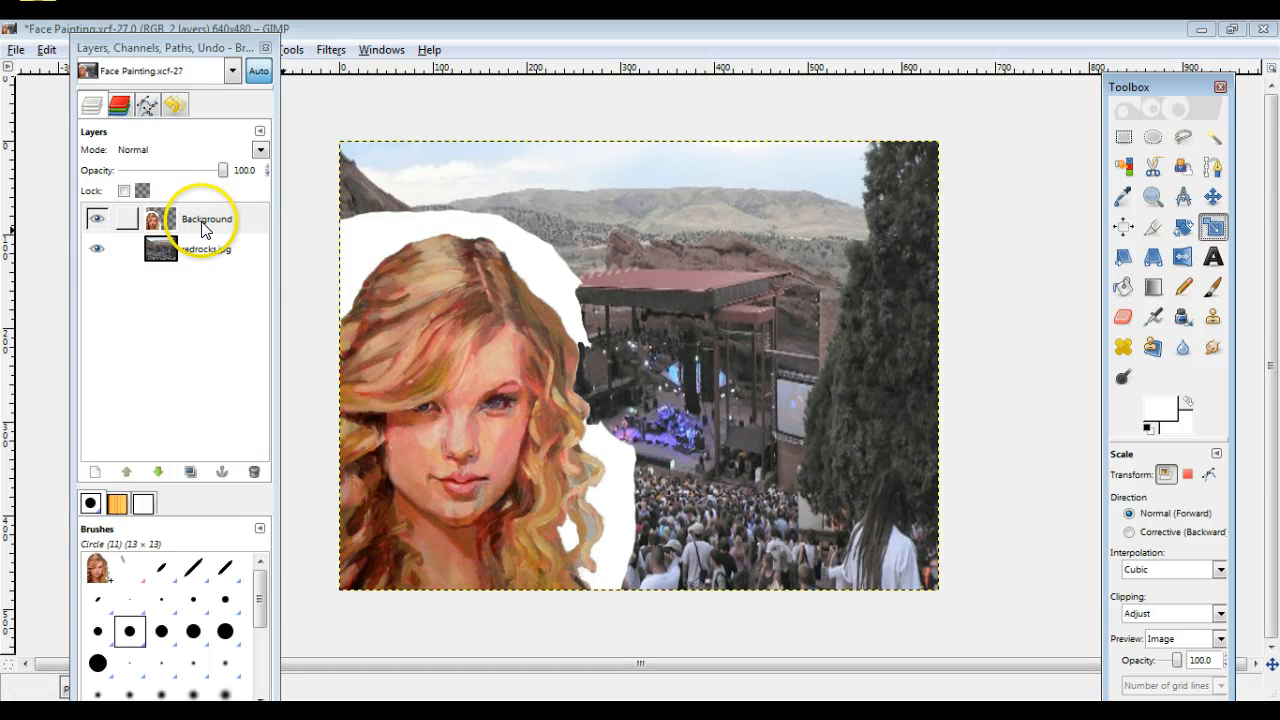
left_click(453, 368)
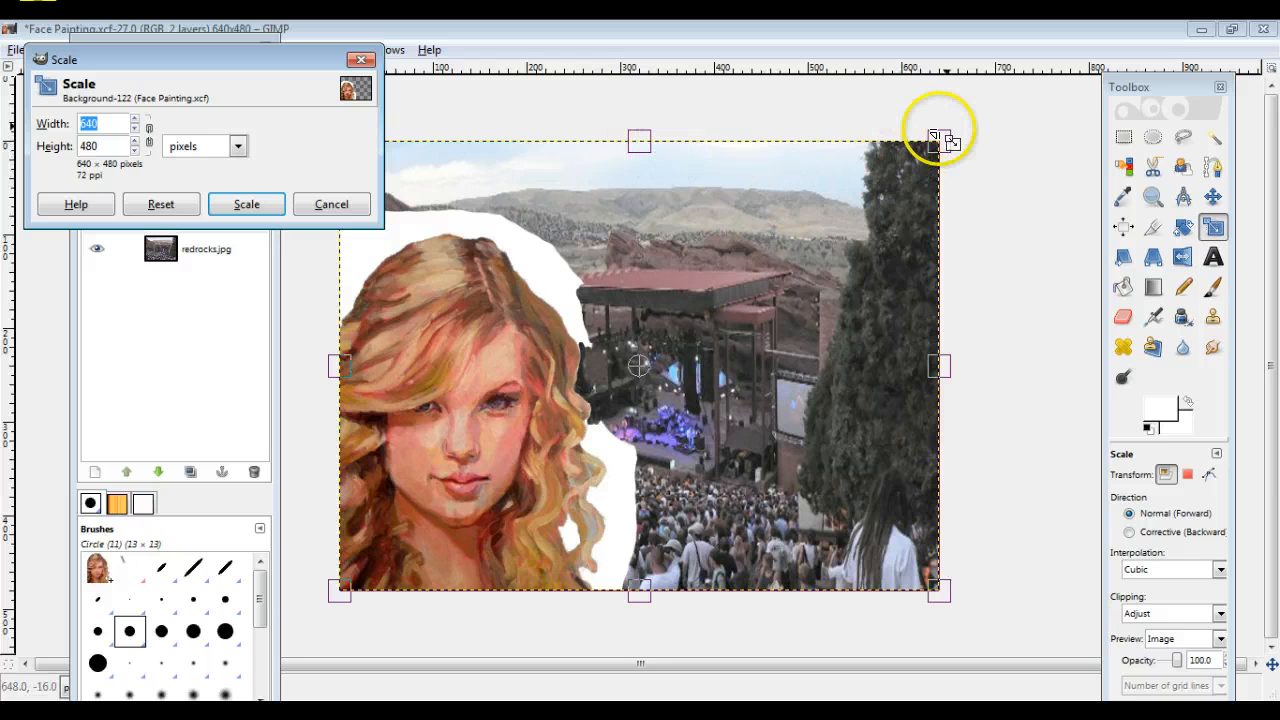
left_click_drag(940, 139, 797, 273)
left_click_drag(790, 280, 786, 285)
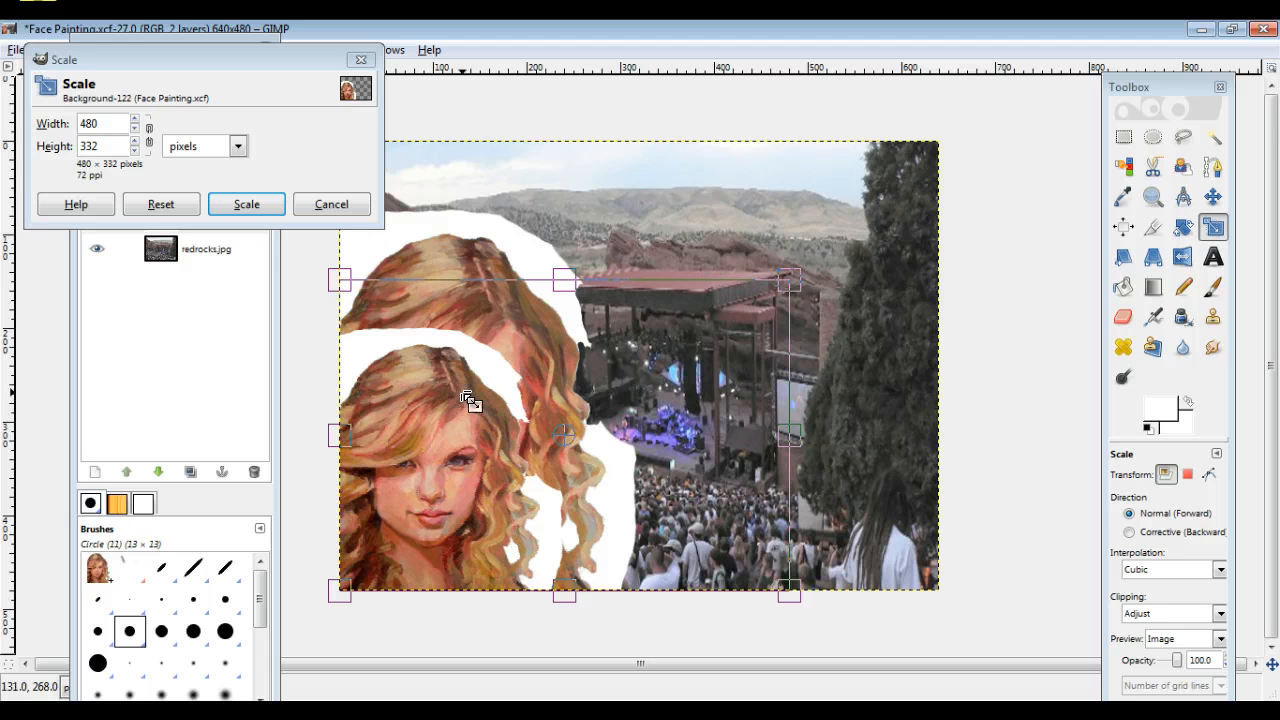
left_click(258, 206)
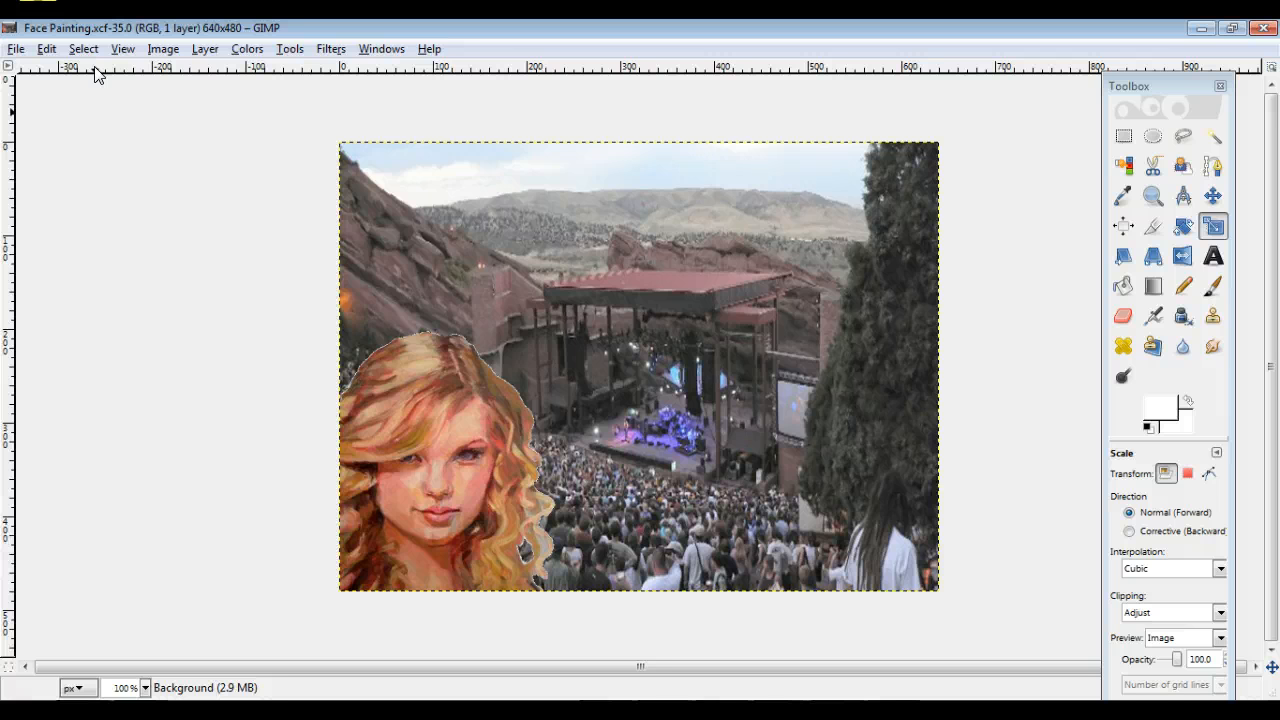
Step: Save the finished composite as a JPEG image named Final Face Painting in My Pictures, at quality 85
left_click(13, 52)
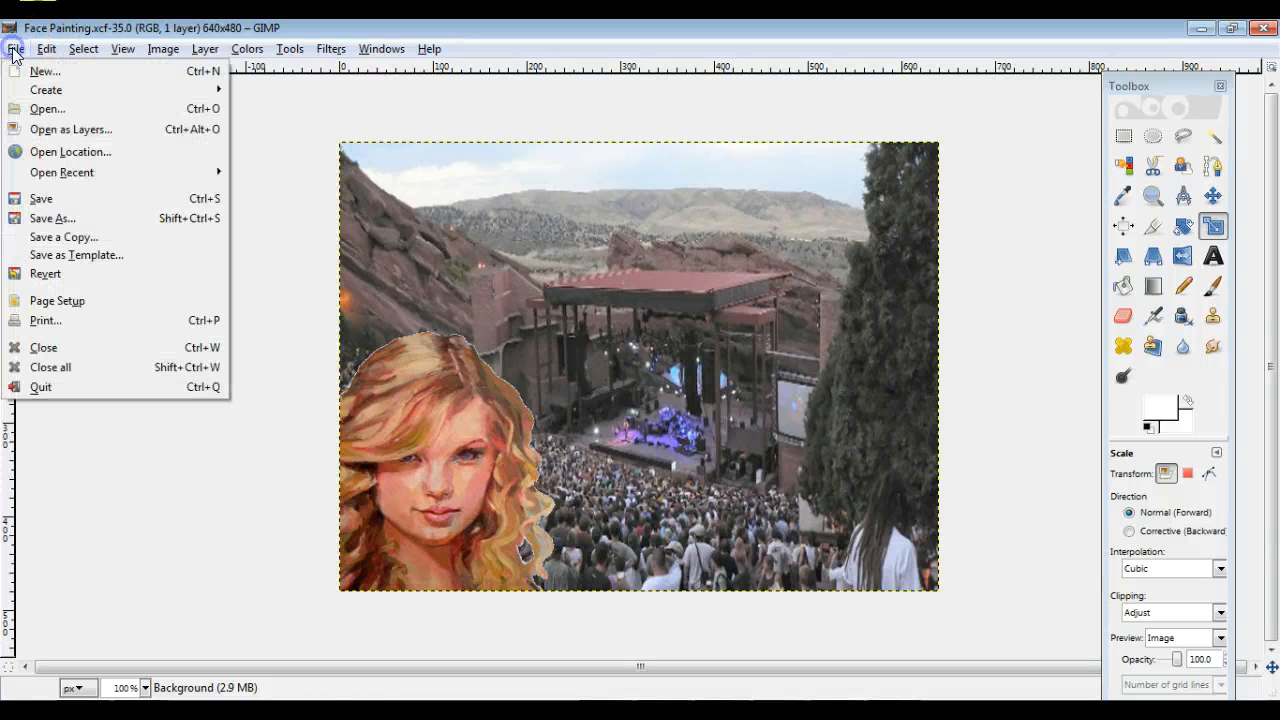
left_click(60, 218)
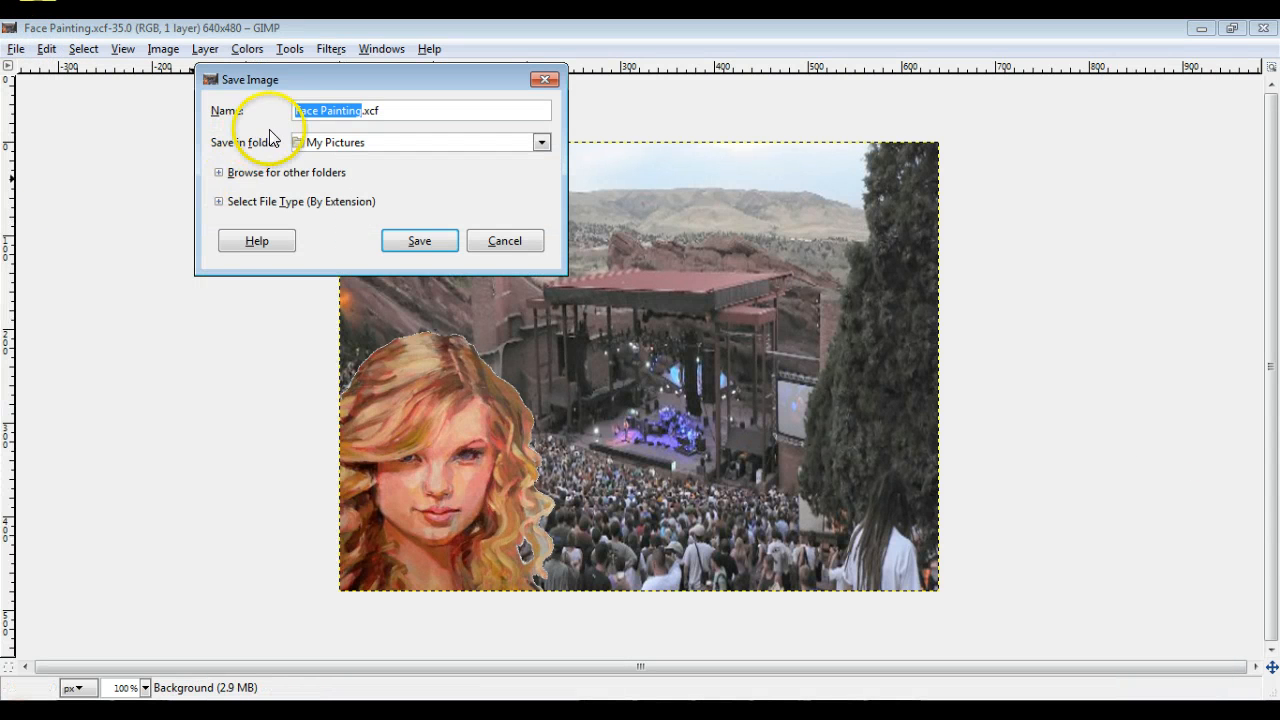
left_click(296, 110)
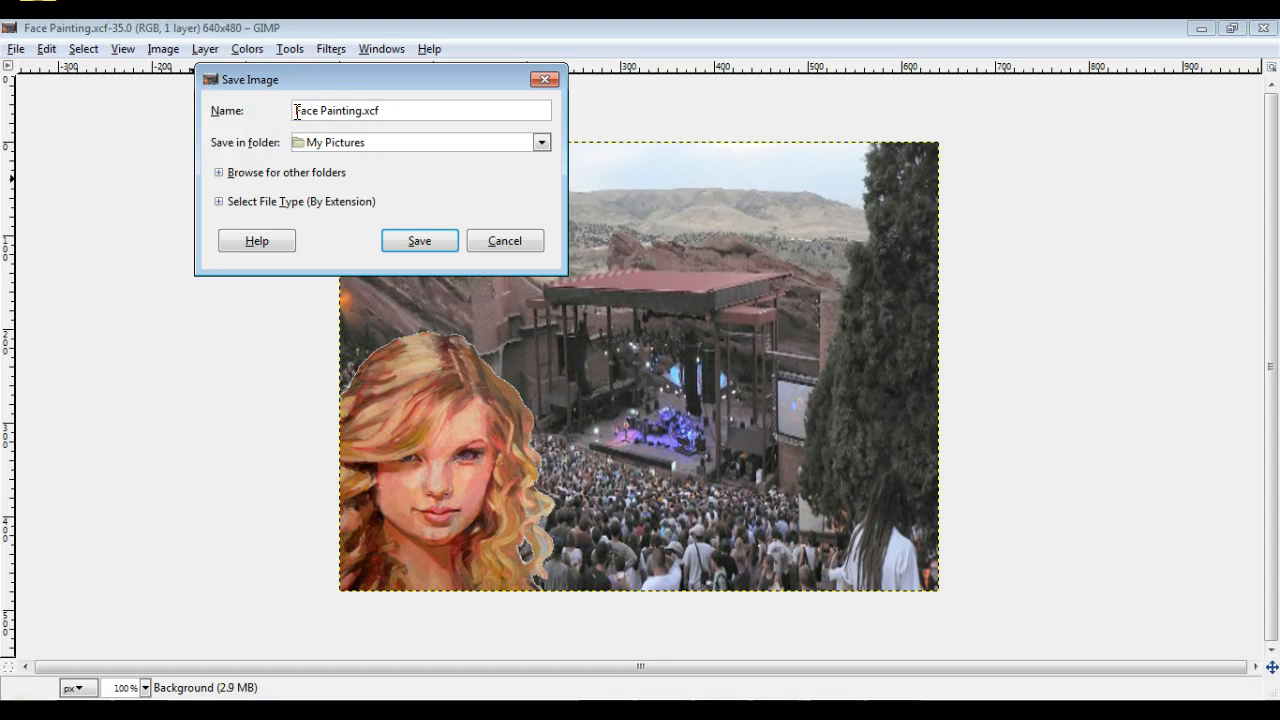
type("Final")
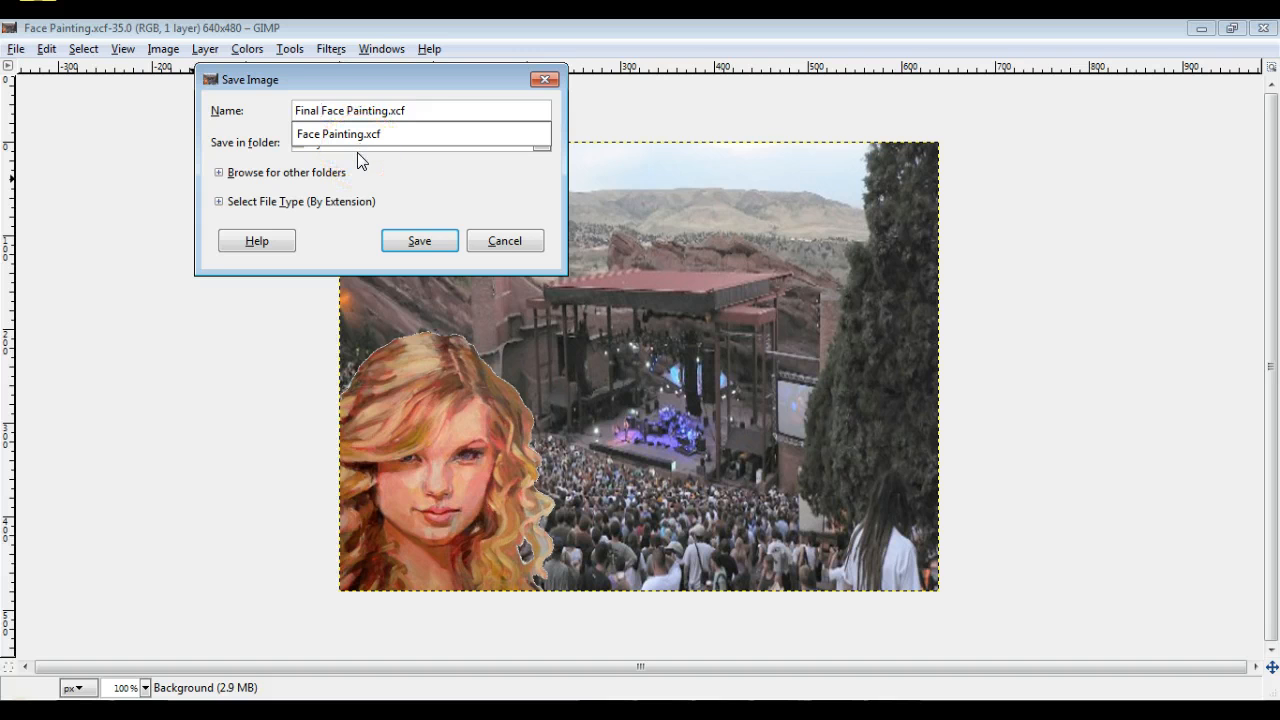
left_click(219, 202)
left_click(219, 202)
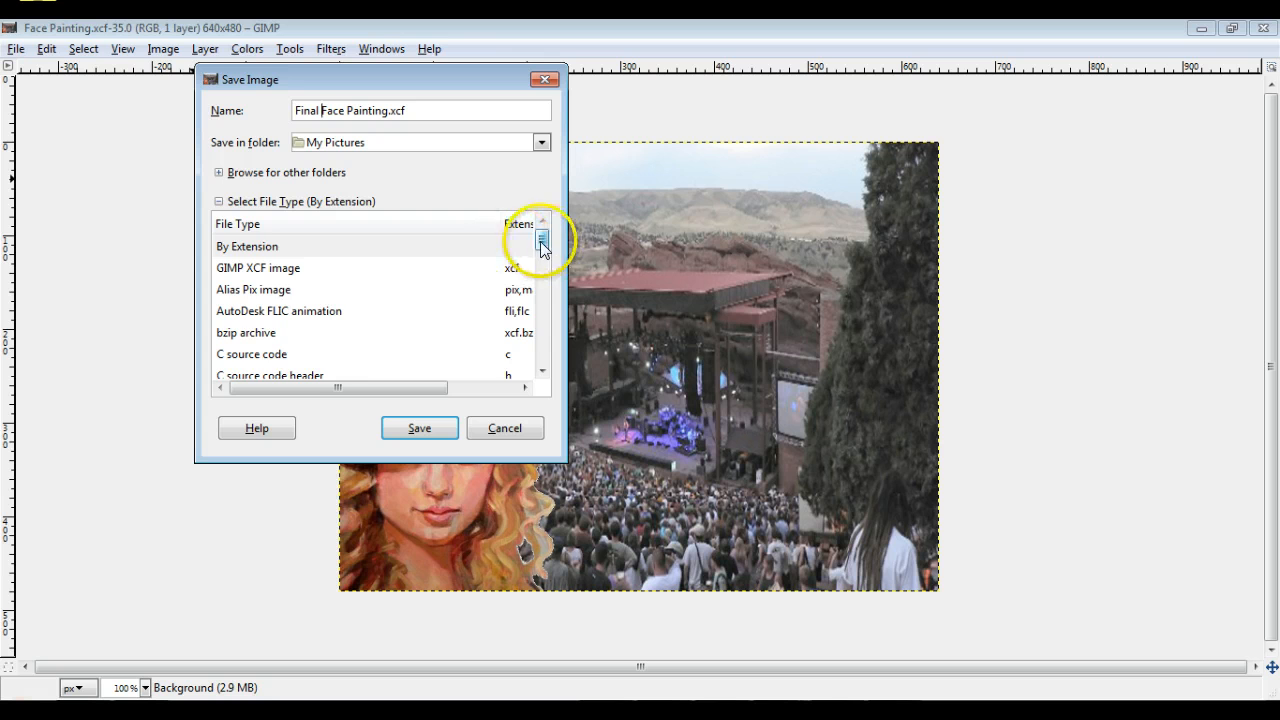
left_click_drag(542, 243, 540, 291)
left_click(295, 267)
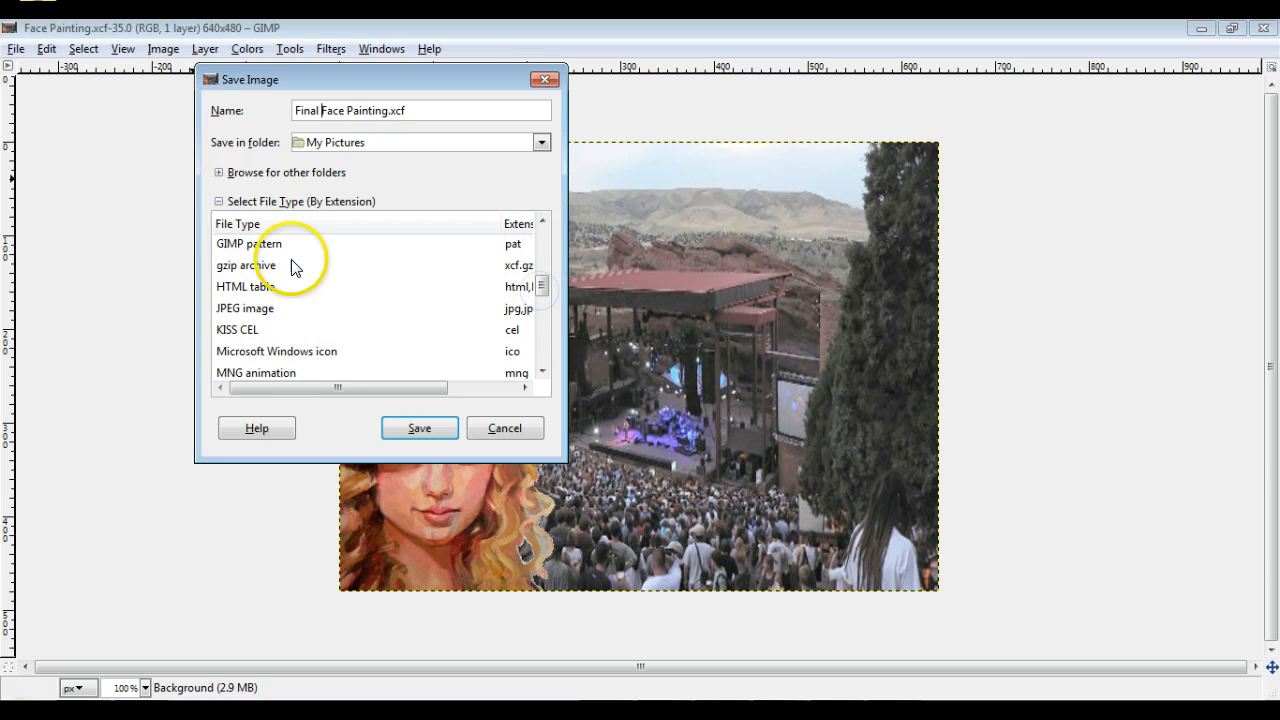
left_click(262, 314)
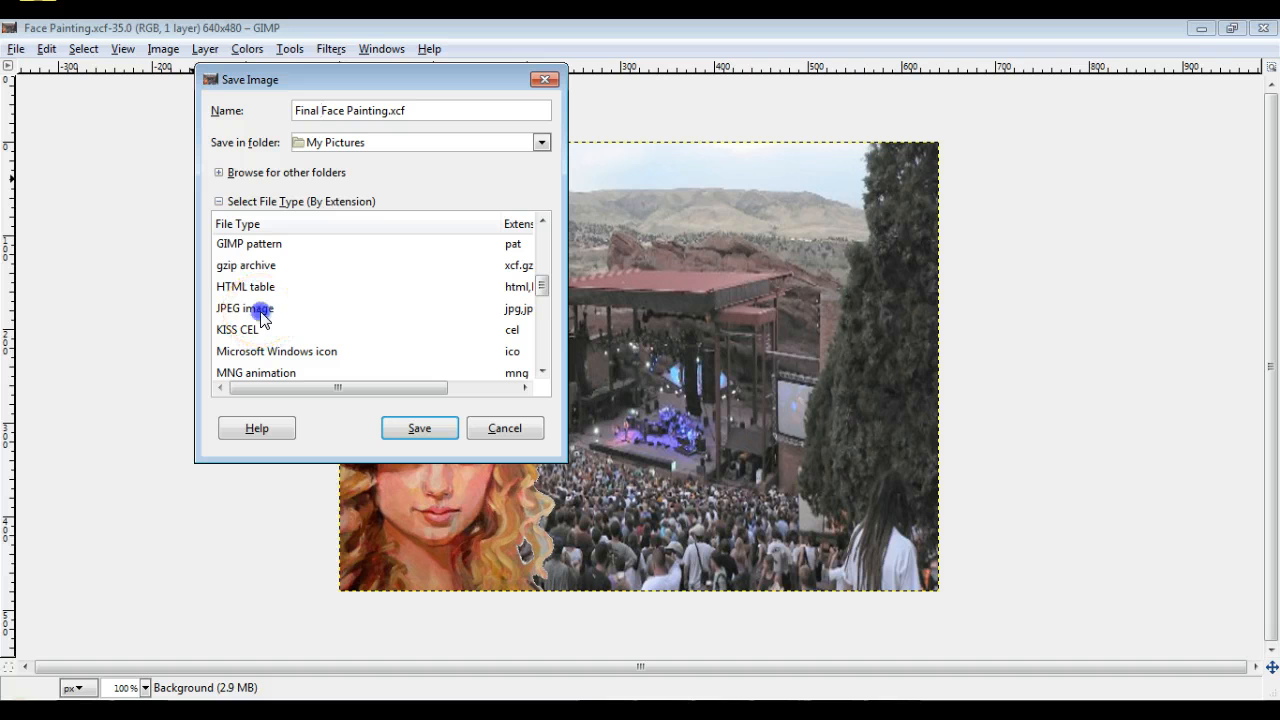
left_click(424, 431)
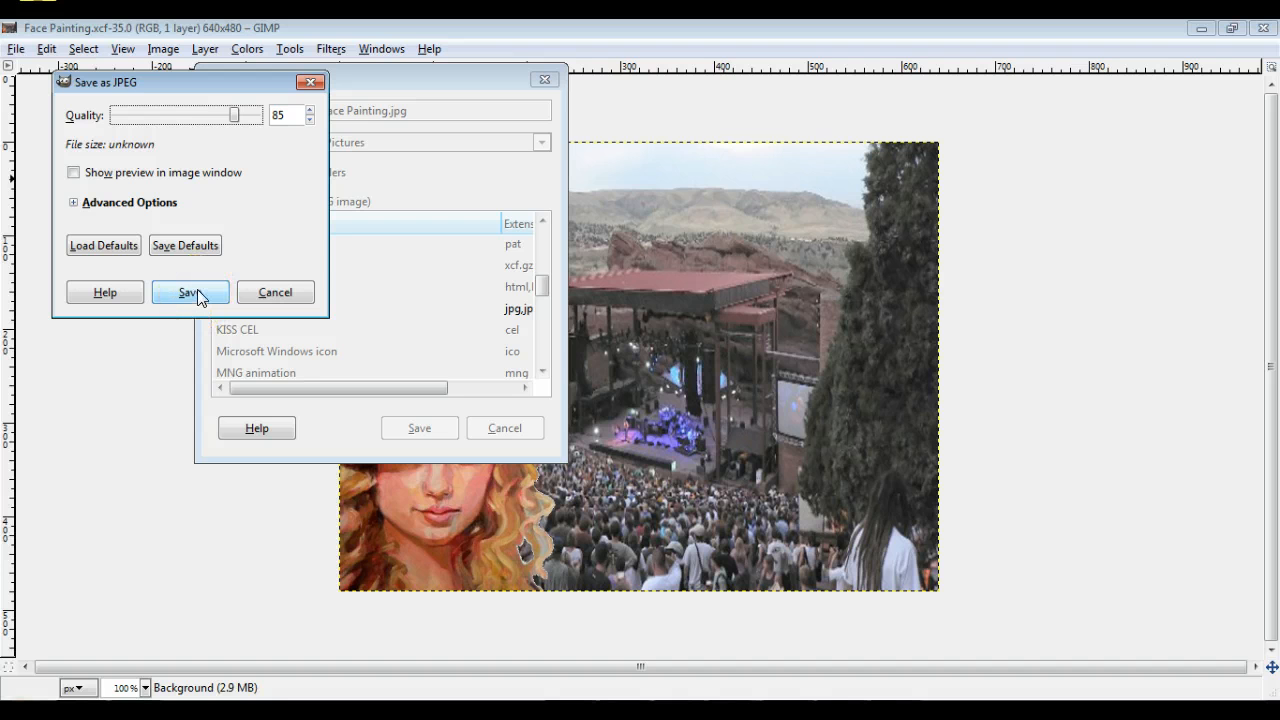
left_click(190, 292)
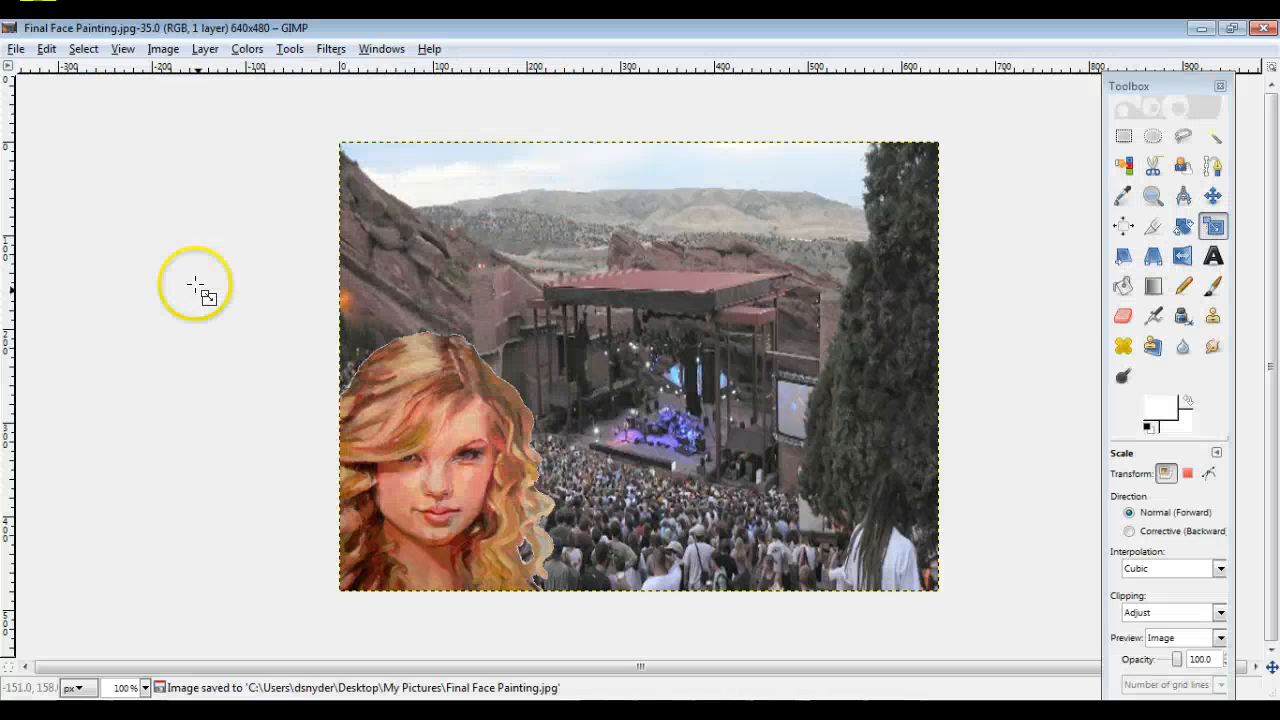